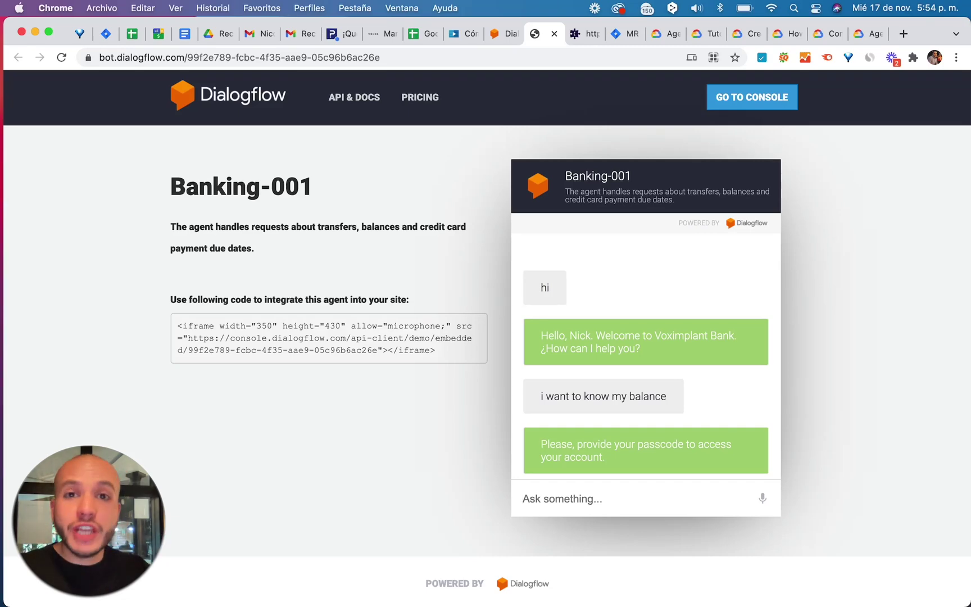
# Reload the Banking-001 web demo to clear the earlier balance conversation.
pyautogui.write('45')
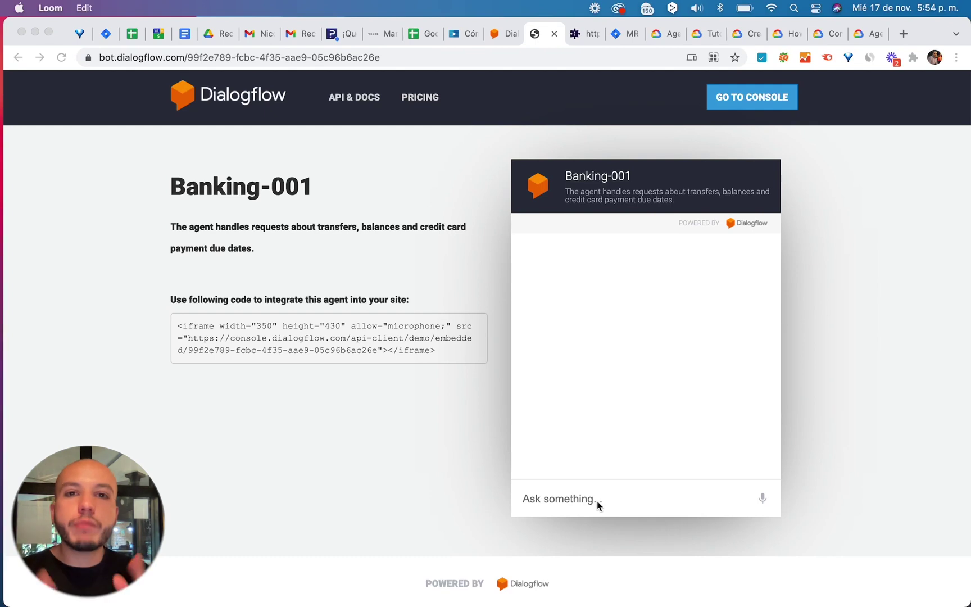
# Greet the Banking-001 agent with 'hi', ask for the balance and submit the passcode.
pyautogui.click(597, 499)
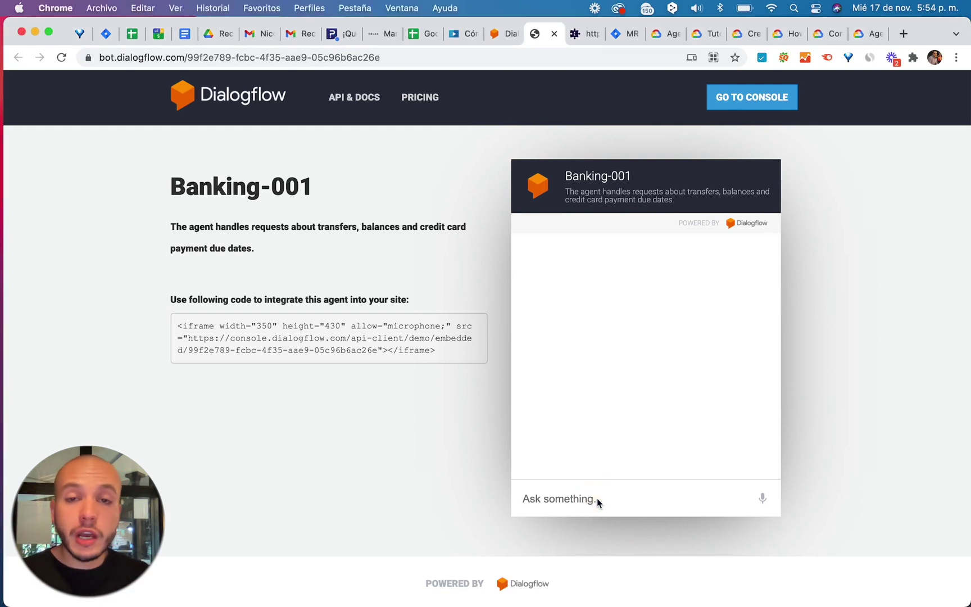
pyautogui.write('hi')
pyautogui.press('Return')
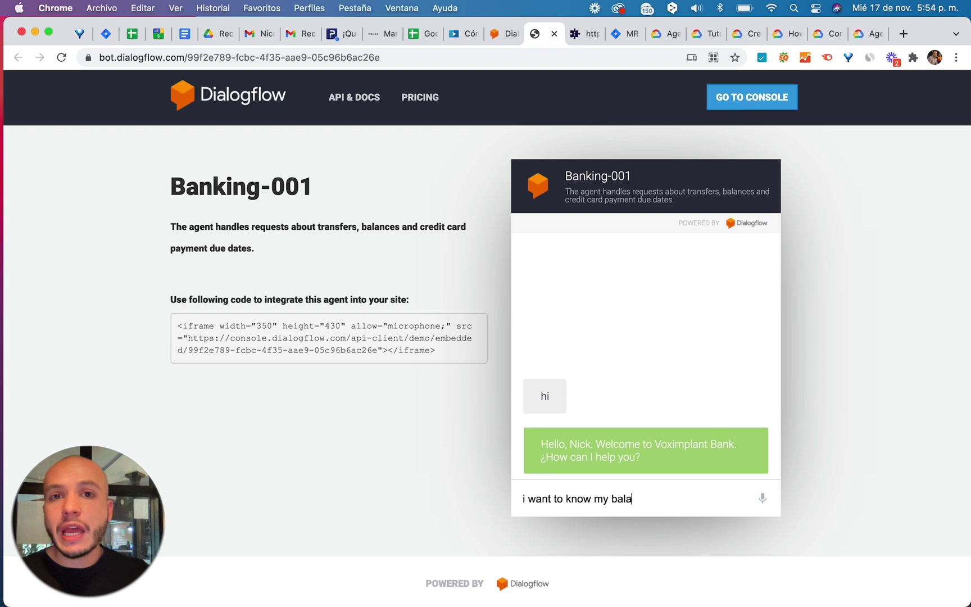
pyautogui.press('Return')
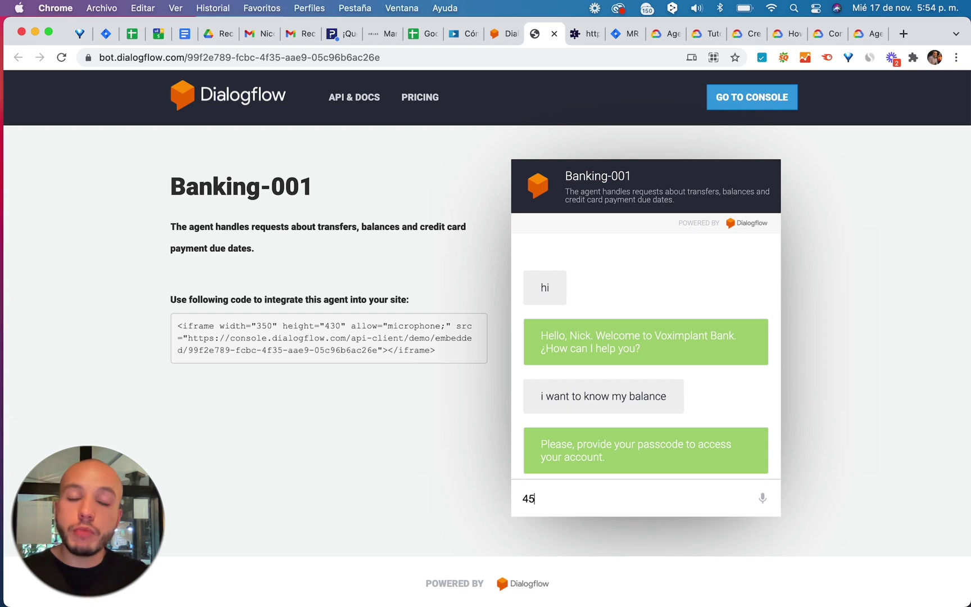
pyautogui.press('Return')
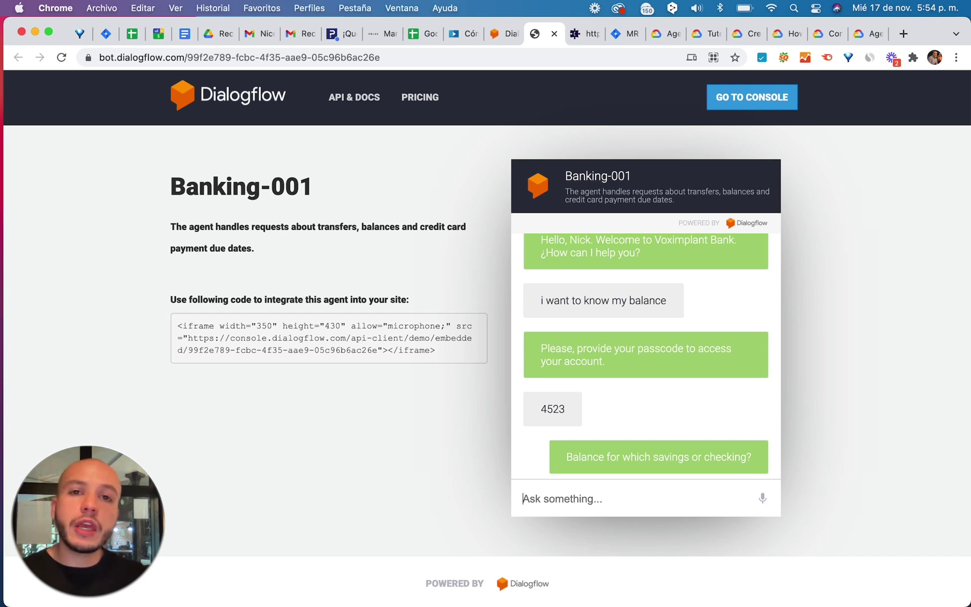
# Choose the savings account to get the $21600 balance, then reply 'no' and 'thanks'.
pyautogui.write('savings')
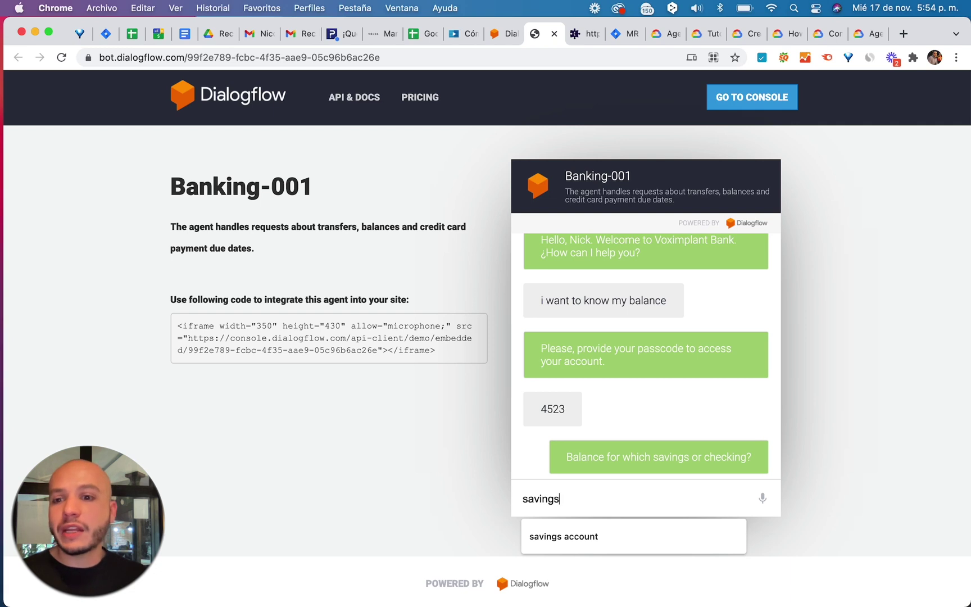
pyautogui.press('Return')
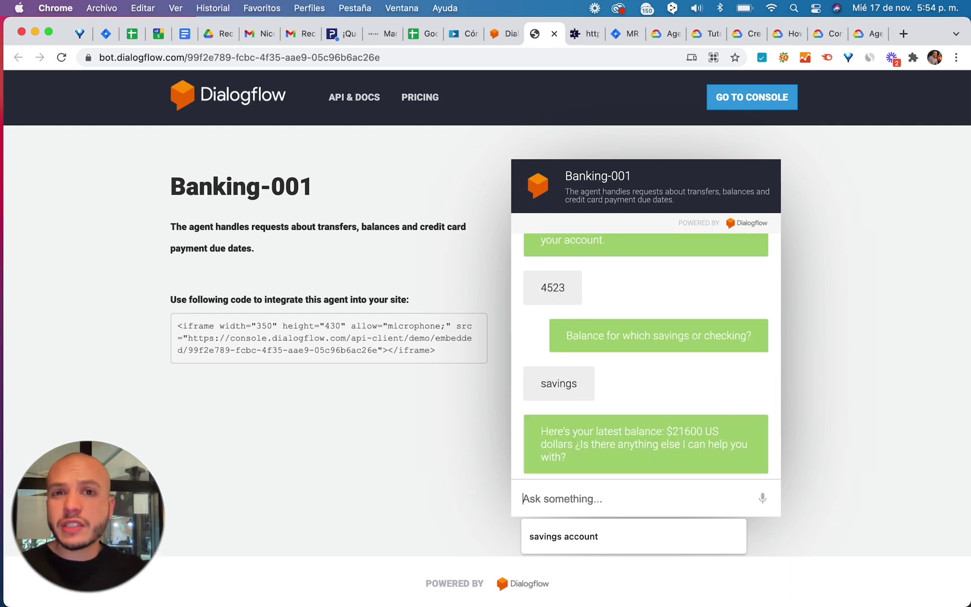
pyautogui.write('no')
pyautogui.press('Return')
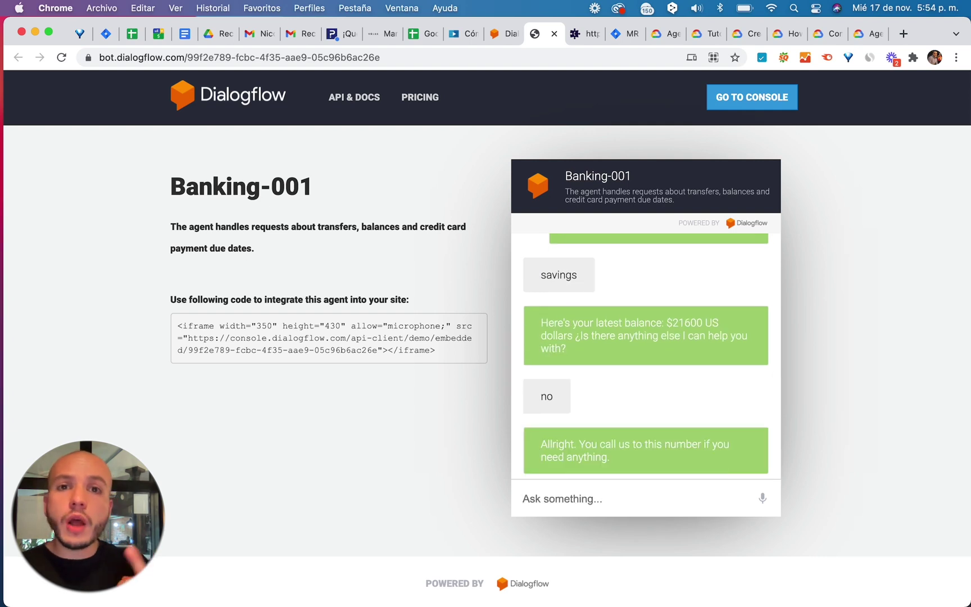
pyautogui.write('thanks')
pyautogui.press('Return')
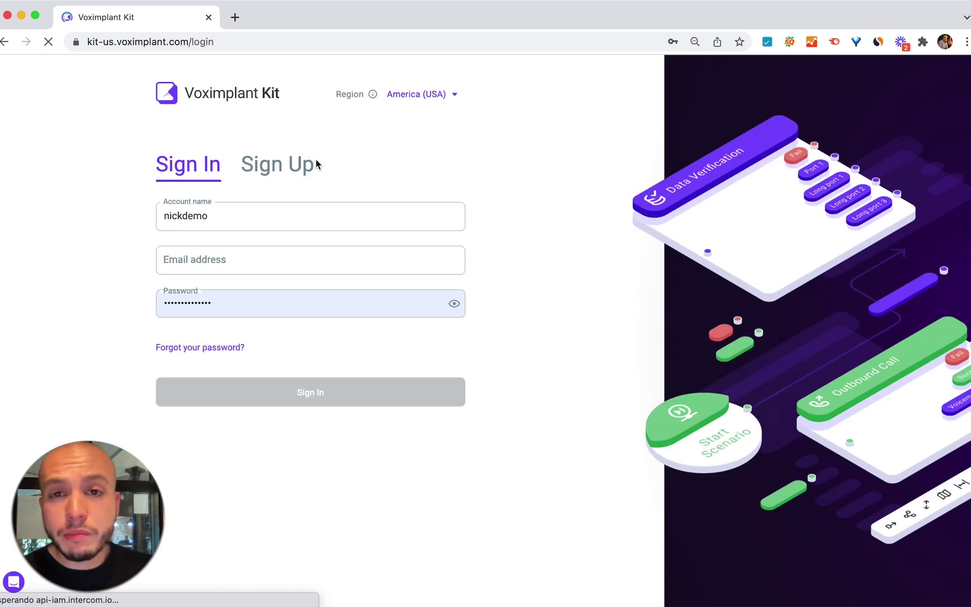
# Switch to the Sign Up form, open the country-code list and start the phone number field.
pyautogui.click(288, 166)
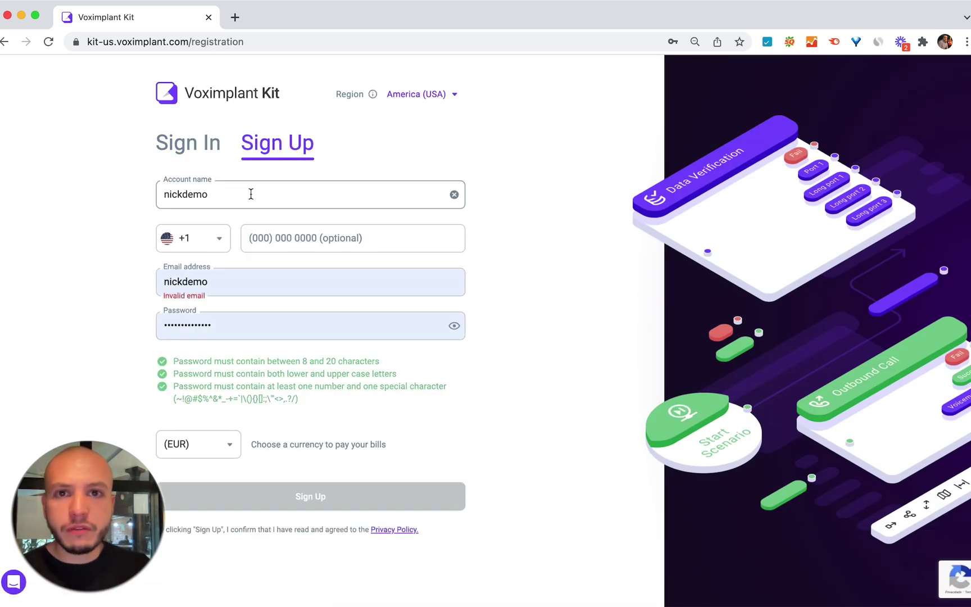
pyautogui.click(219, 239)
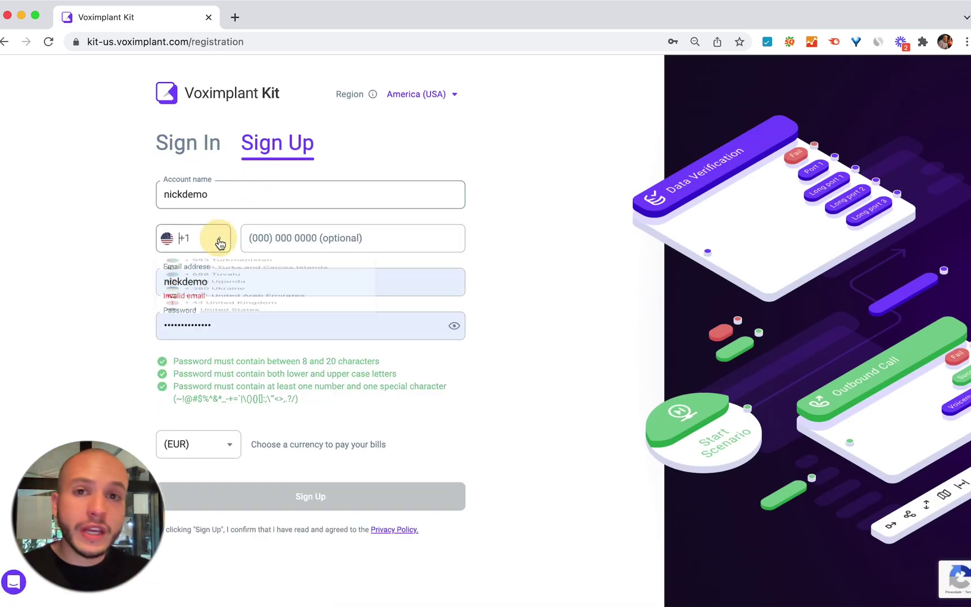
pyautogui.click(294, 237)
pyautogui.write('Que 6')
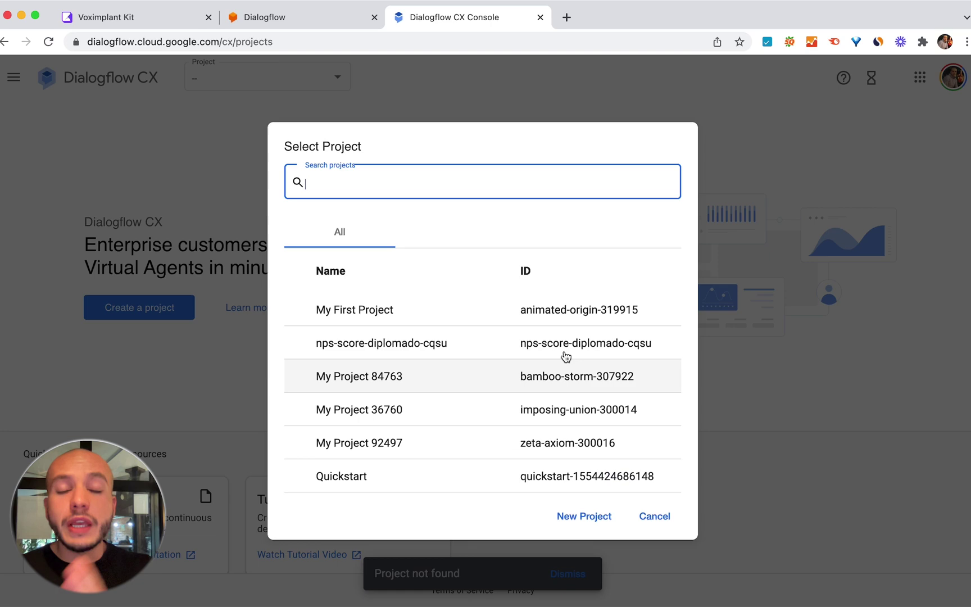
# Open My First Project's agent, view the Start page routes, then the Check Balance flow.
pyautogui.click(405, 310)
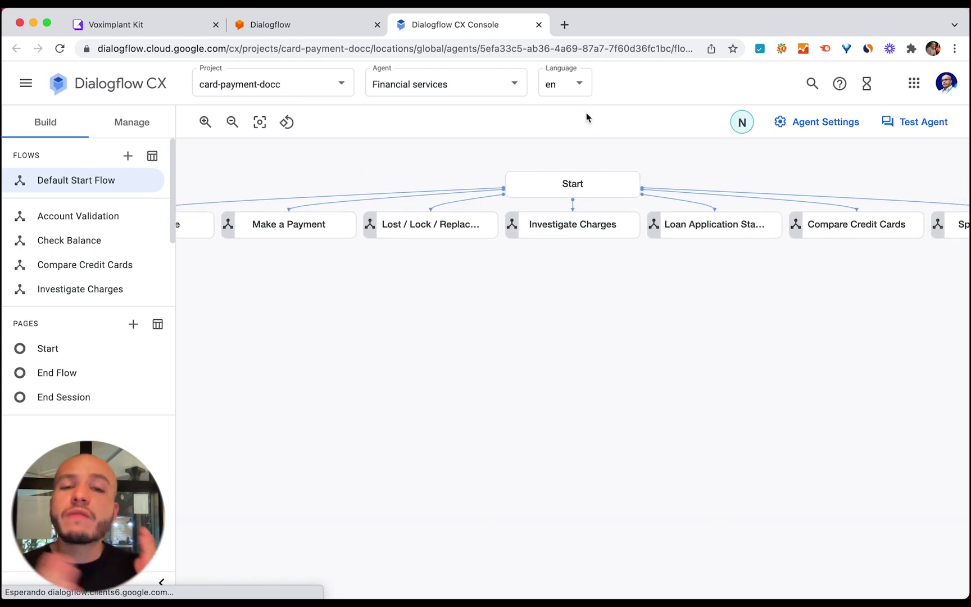
pyautogui.click(570, 187)
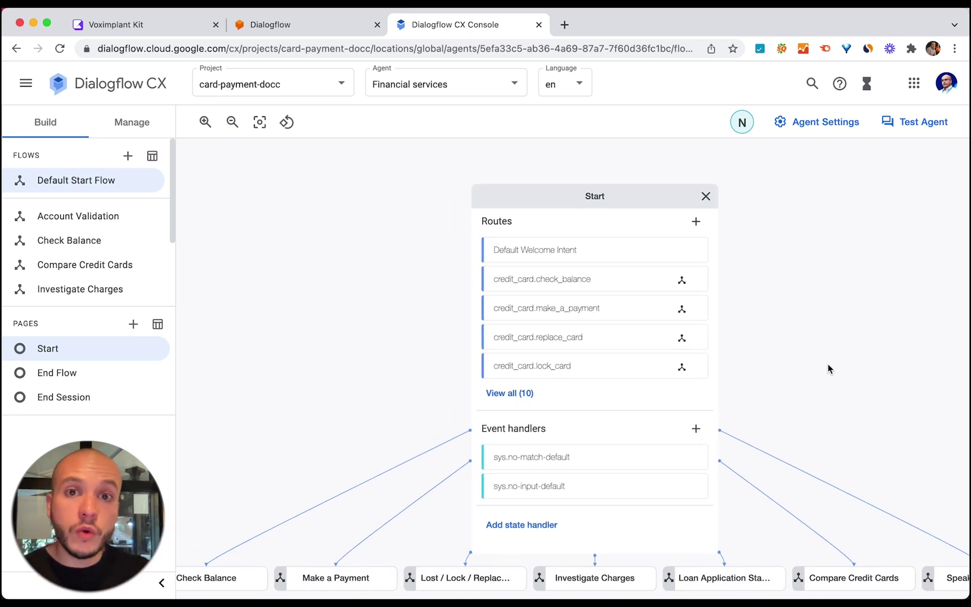
pyautogui.click(230, 576)
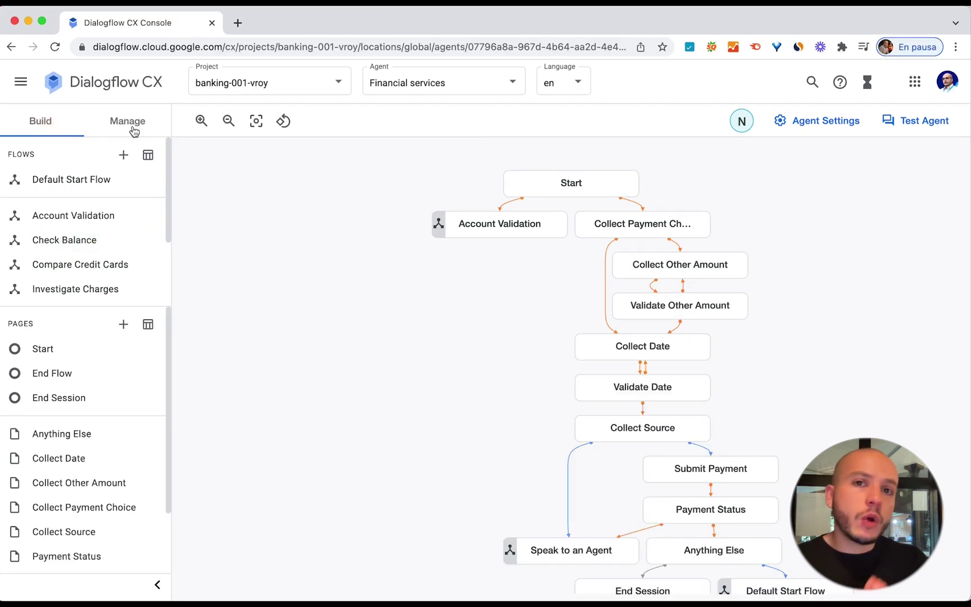
# Add a banking-001 Voximplant integration from the agent's Manage > Integrations page.
pyautogui.click(132, 129)
pyautogui.scroll(-2, 111, 327)
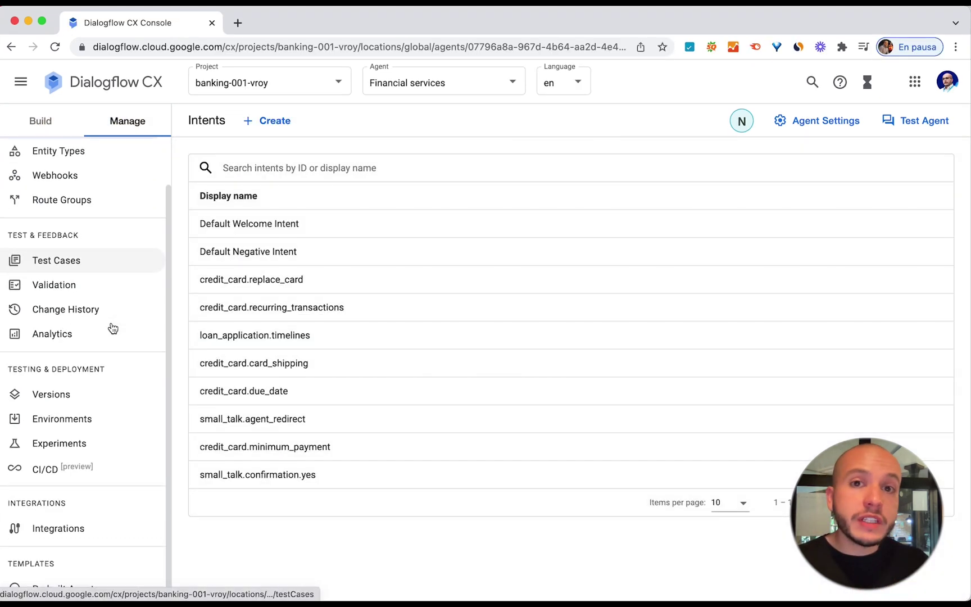
pyautogui.click(73, 537)
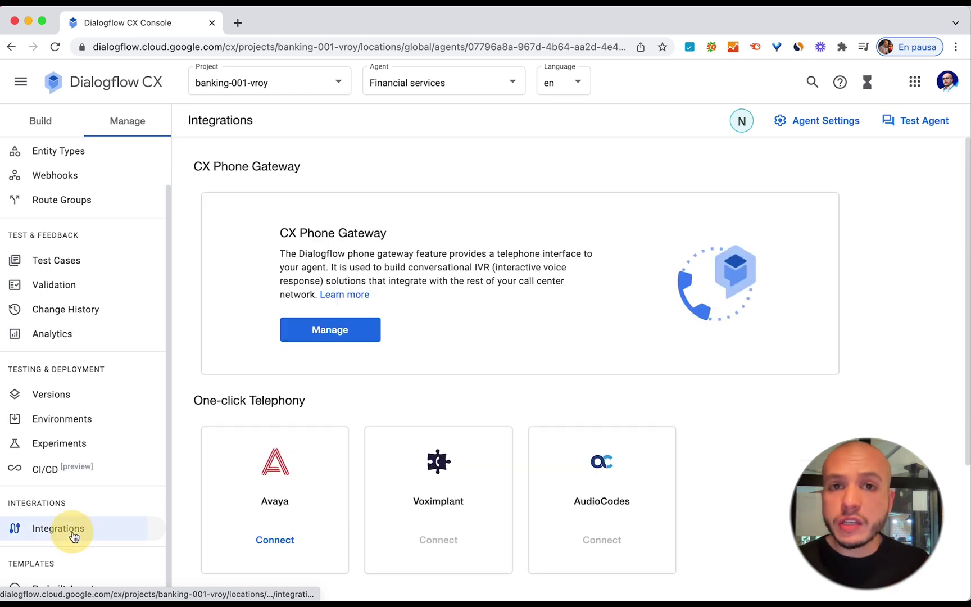
pyautogui.scroll(-3, 460, 405)
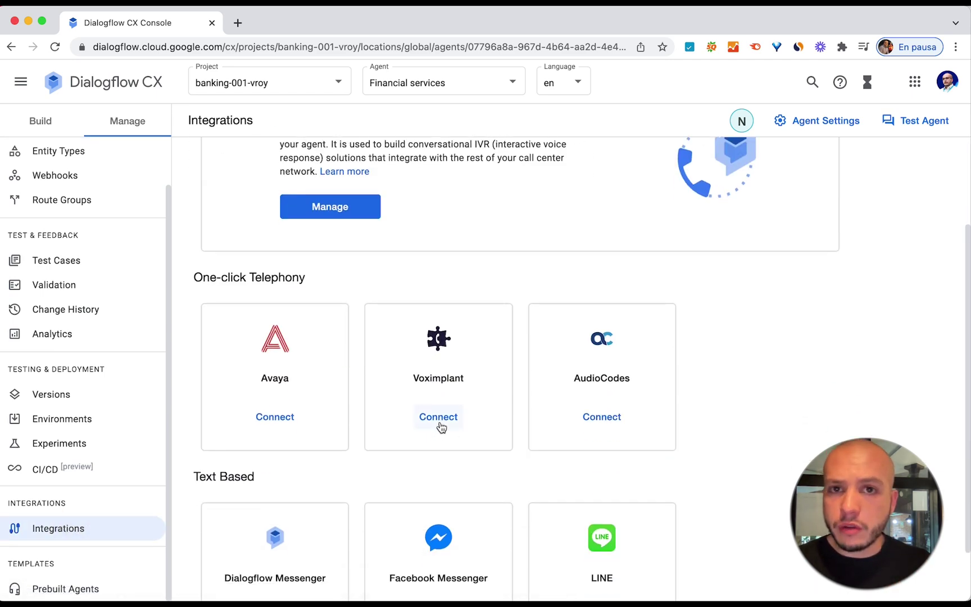
pyautogui.click(439, 419)
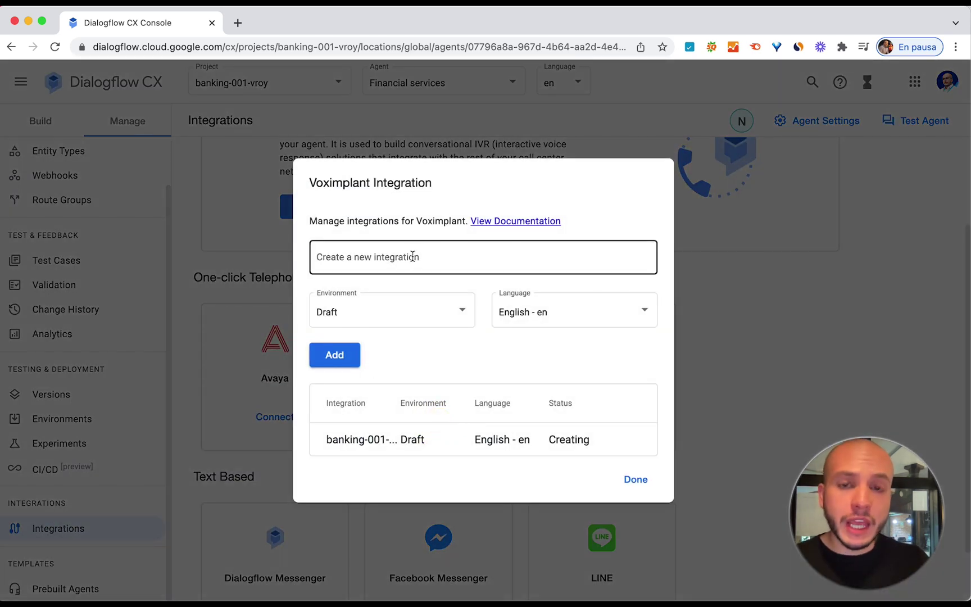
pyautogui.click(414, 257)
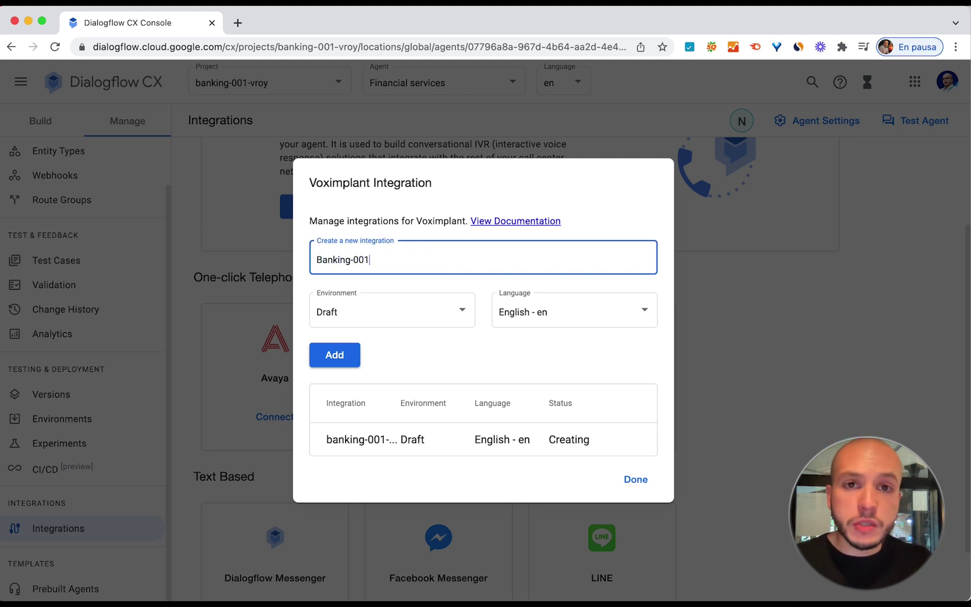
pyautogui.click(366, 444)
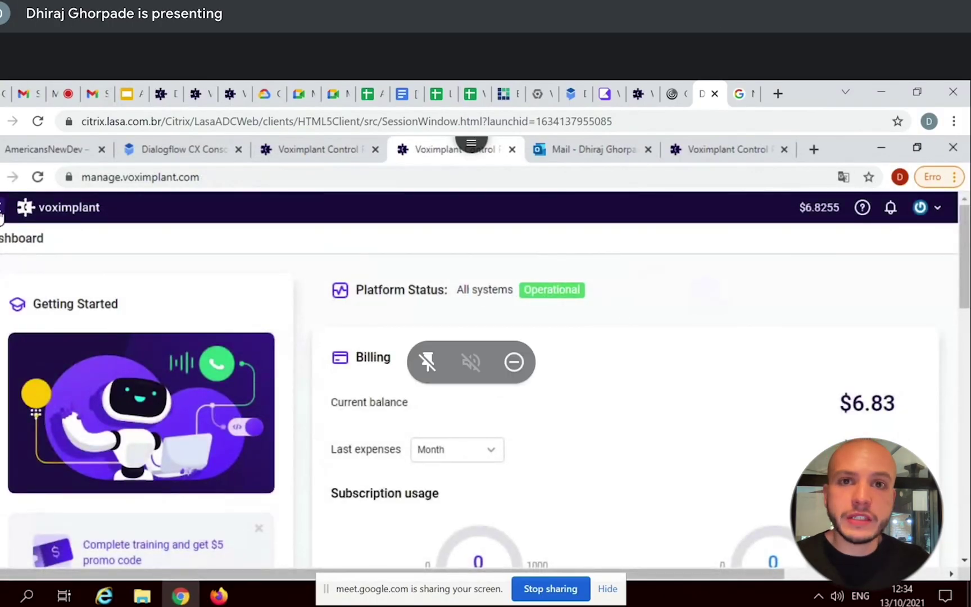
# Check the Voximplant applications list, then open the banking-001-vroy project in Google Cloud from agent settings.
pyautogui.click(3, 209)
pyautogui.click(12, 288)
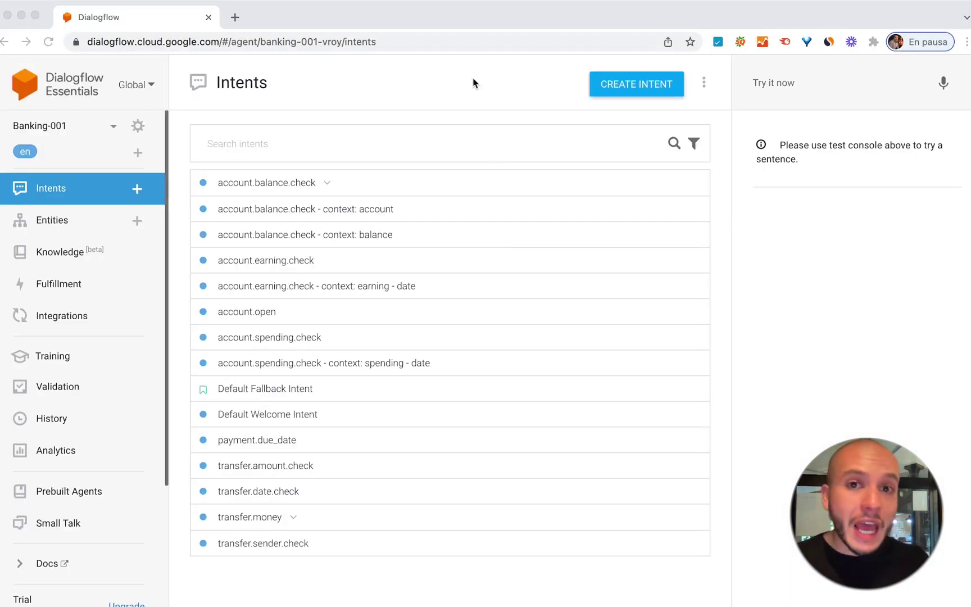
pyautogui.click(474, 83)
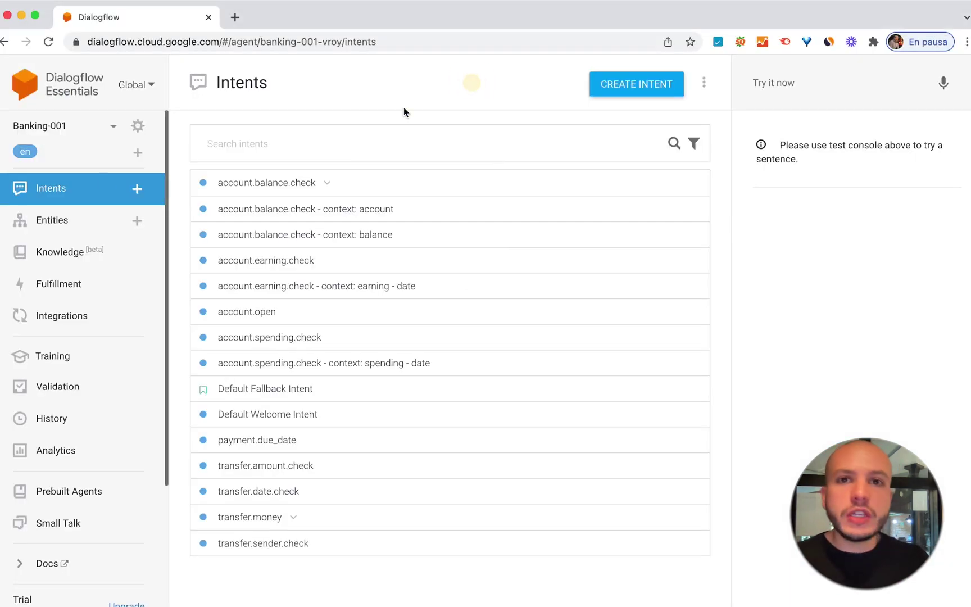
pyautogui.click(141, 126)
pyautogui.click(374, 456)
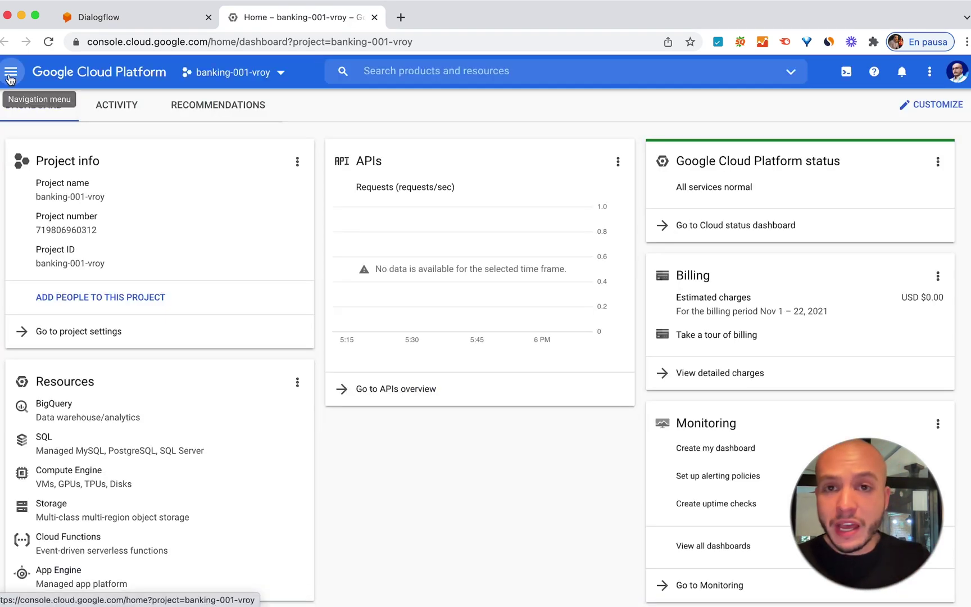
# Create a service account named voximplant001 with the Owner role.
pyautogui.click(10, 71)
pyautogui.moveTo(101, 367)
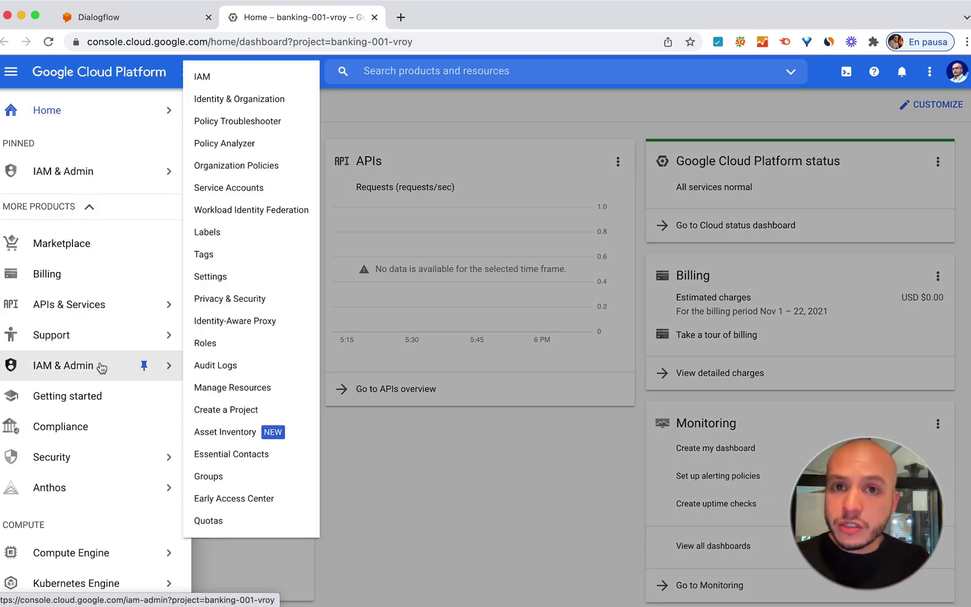
pyautogui.click(252, 189)
pyautogui.click(394, 105)
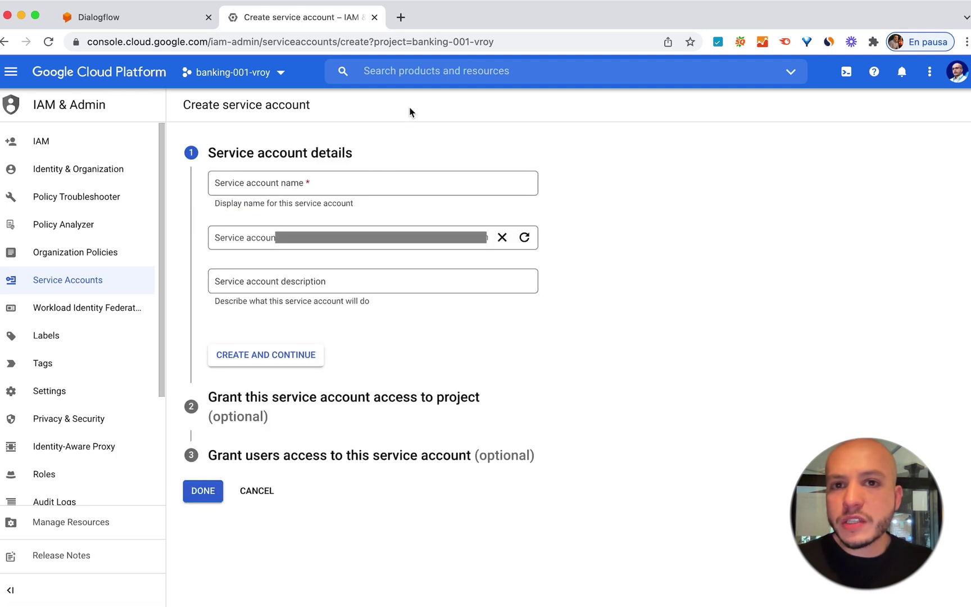
pyautogui.write('voximplant0')
pyautogui.write('01')
pyautogui.click(299, 353)
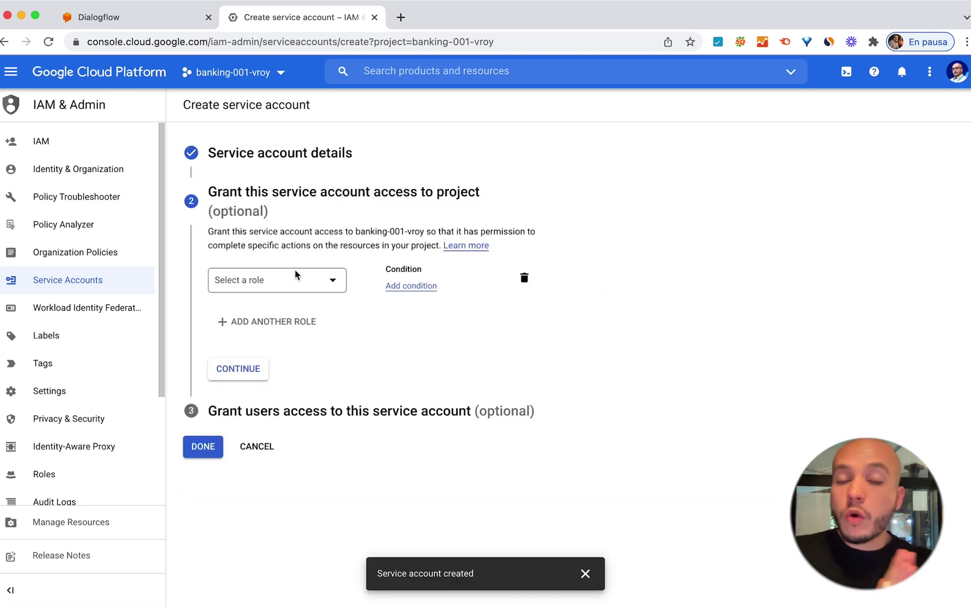
pyautogui.click(299, 278)
pyautogui.write('own')
pyautogui.click(239, 385)
pyautogui.click(238, 381)
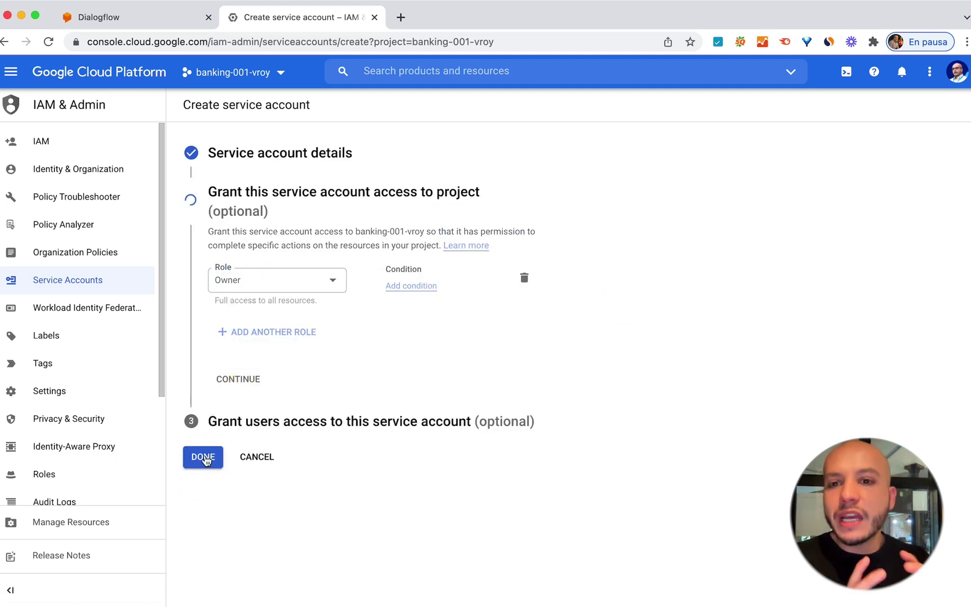
pyautogui.click(203, 457)
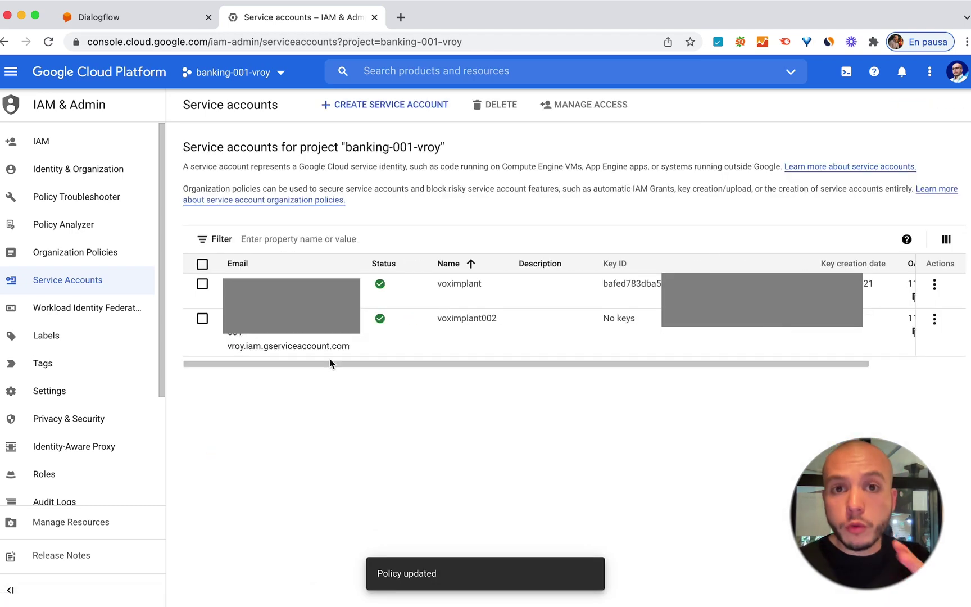
# Download a new JSON private key for the voximplant account, then open the Inbound Banking 001 scenario for editing.
pyautogui.click(934, 284)
pyautogui.click(868, 353)
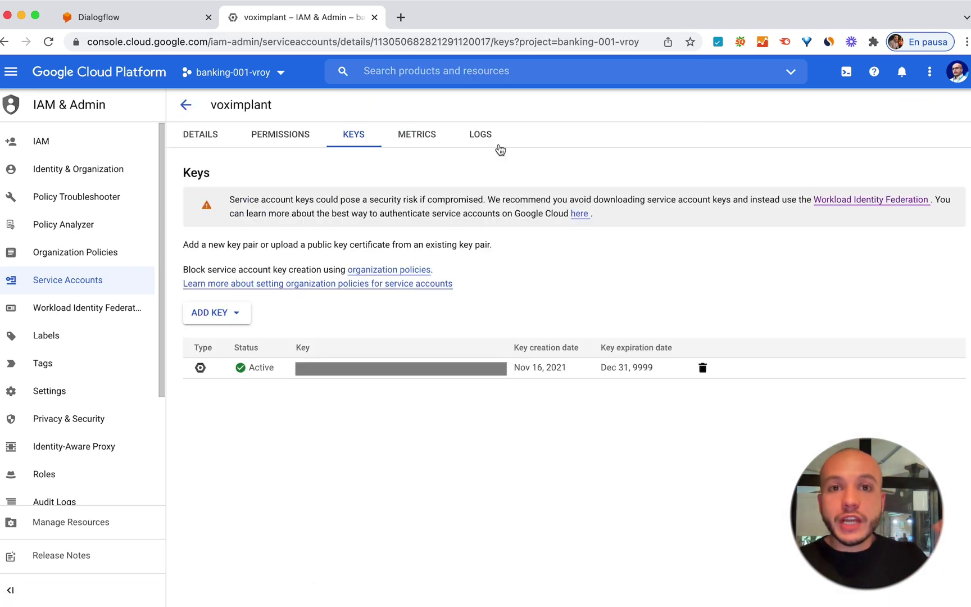
pyautogui.click(241, 313)
pyautogui.click(236, 339)
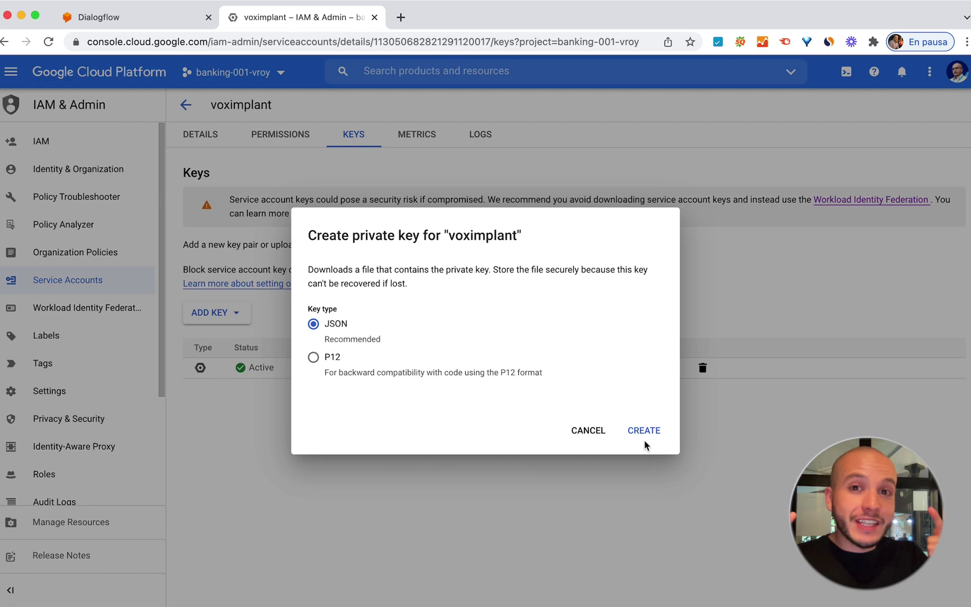
pyautogui.click(654, 429)
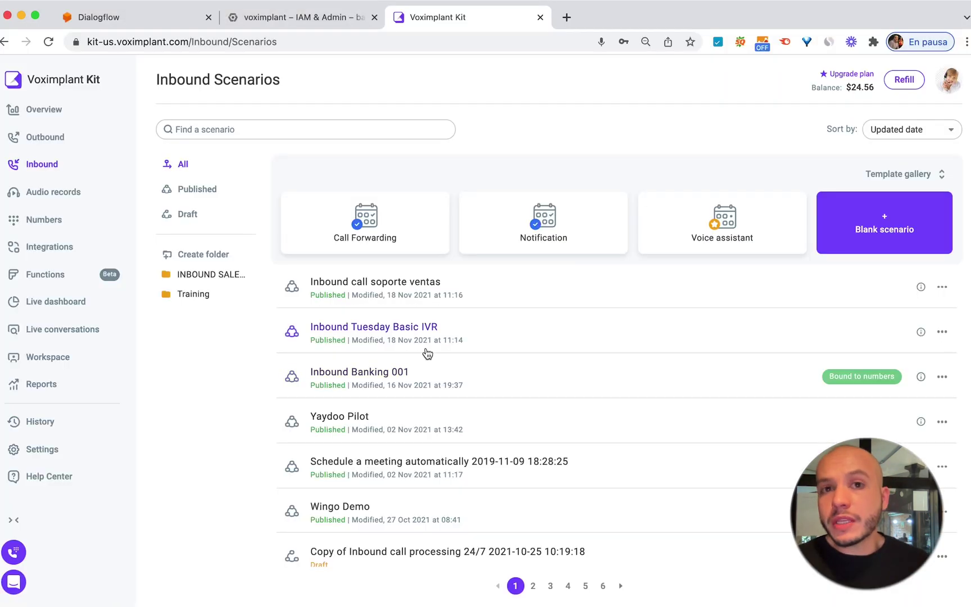
pyautogui.click(413, 375)
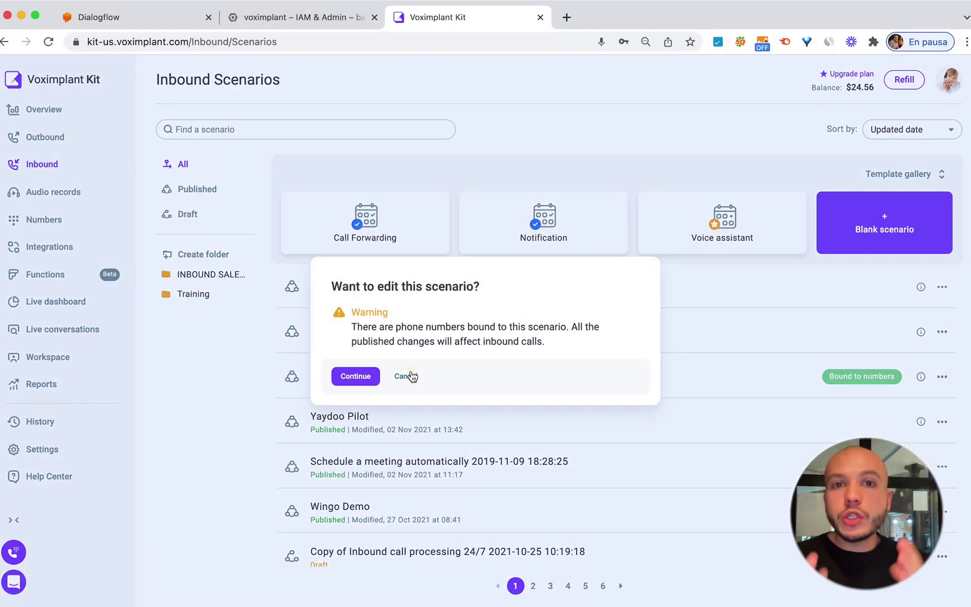
pyautogui.click(355, 377)
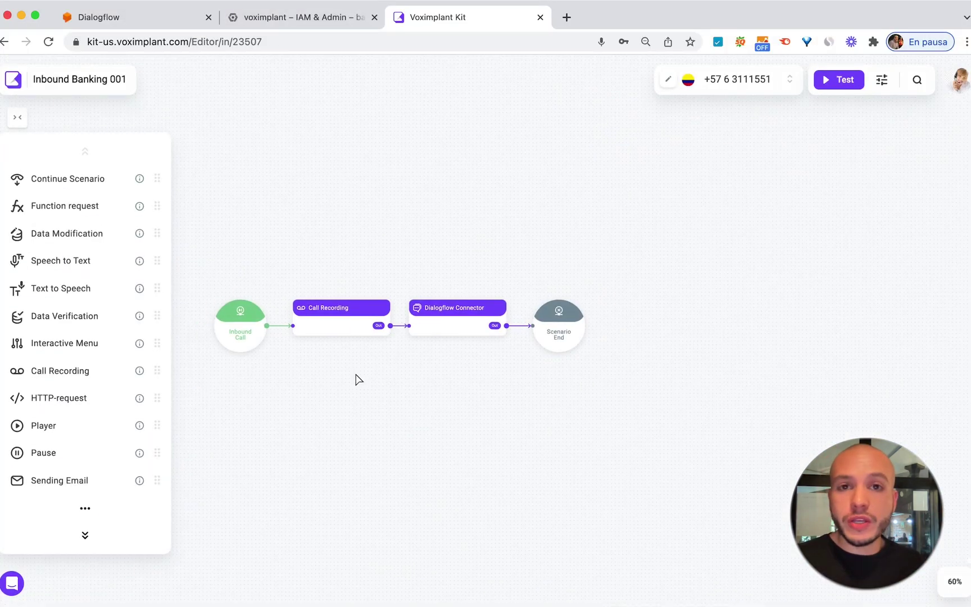
# Upload the banking-001 JSON key and switch the connector to agent banking-001-vroy-7808a2ec936e, then save.
pyautogui.click(459, 328)
pyautogui.click(600, 116)
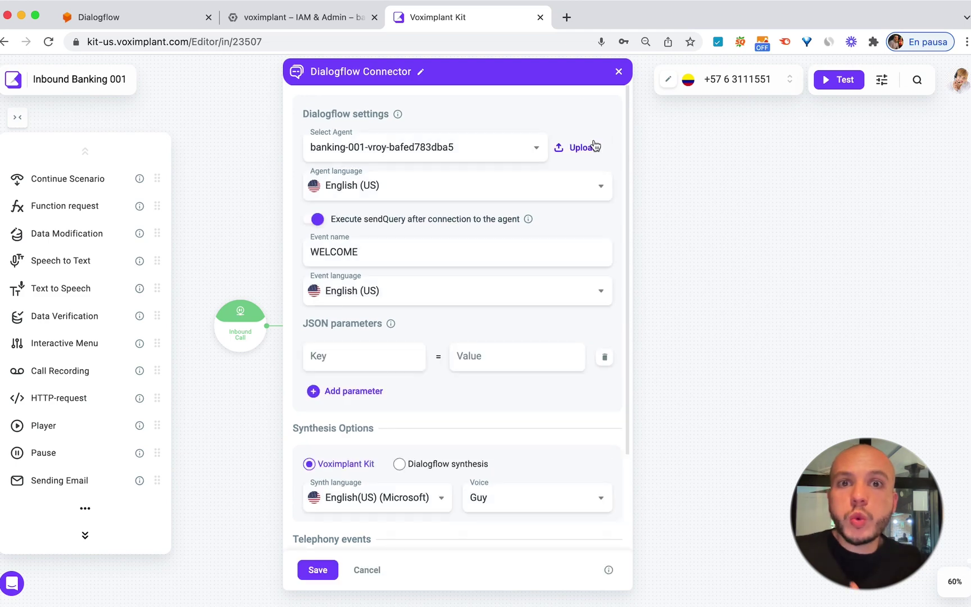
pyautogui.click(582, 150)
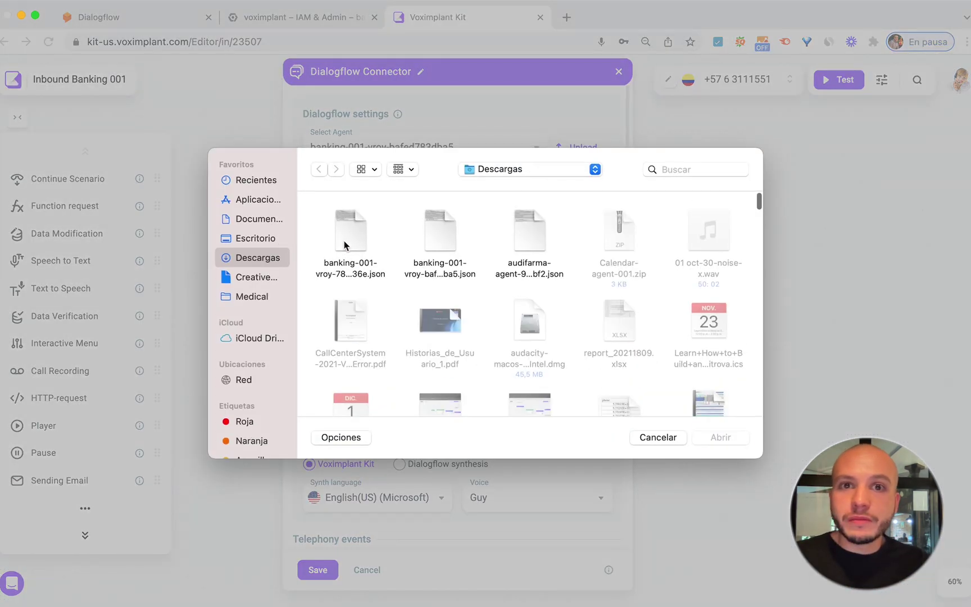
pyautogui.click(344, 245)
pyautogui.click(721, 438)
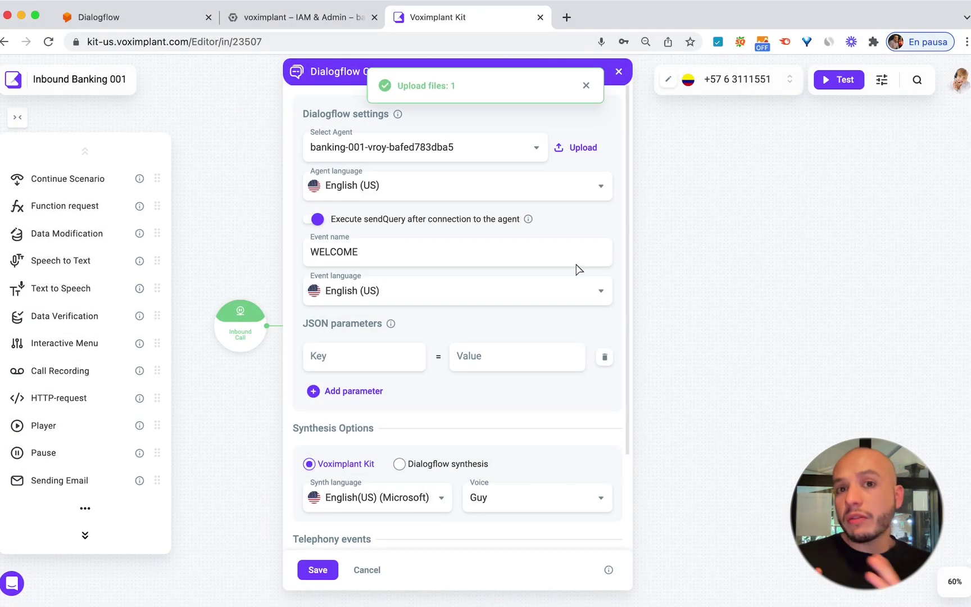
pyautogui.click(520, 147)
pyautogui.click(416, 287)
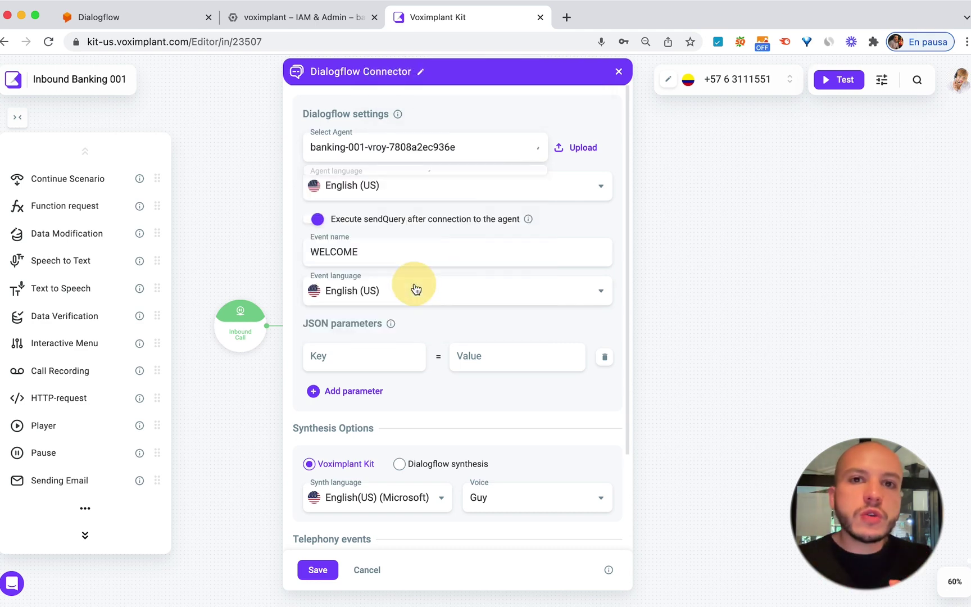
pyautogui.click(316, 569)
pyautogui.click(618, 71)
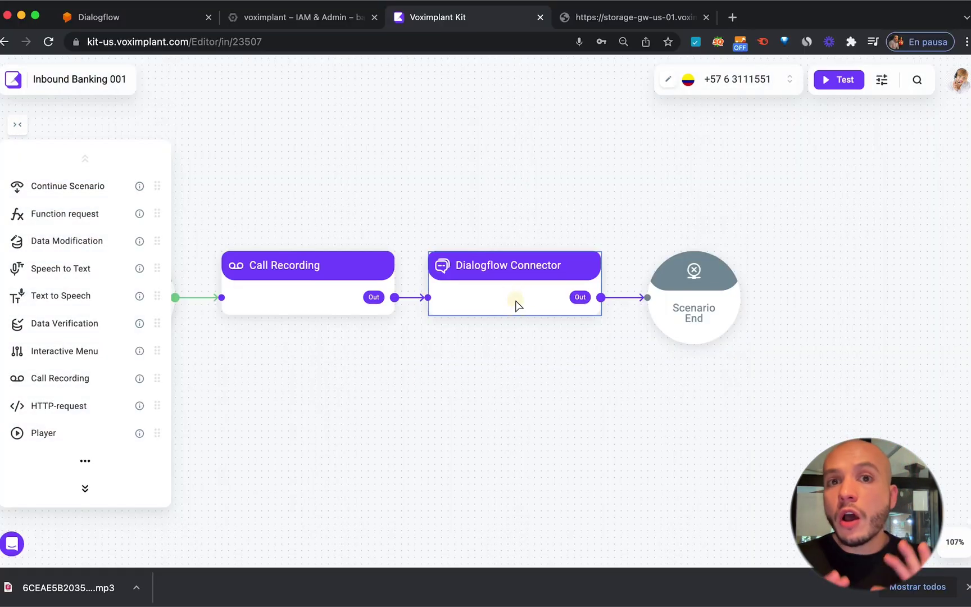
# Set the connector's synthesis language to English(US) (Amazon) and choose voice Joanna.
pyautogui.click(516, 303)
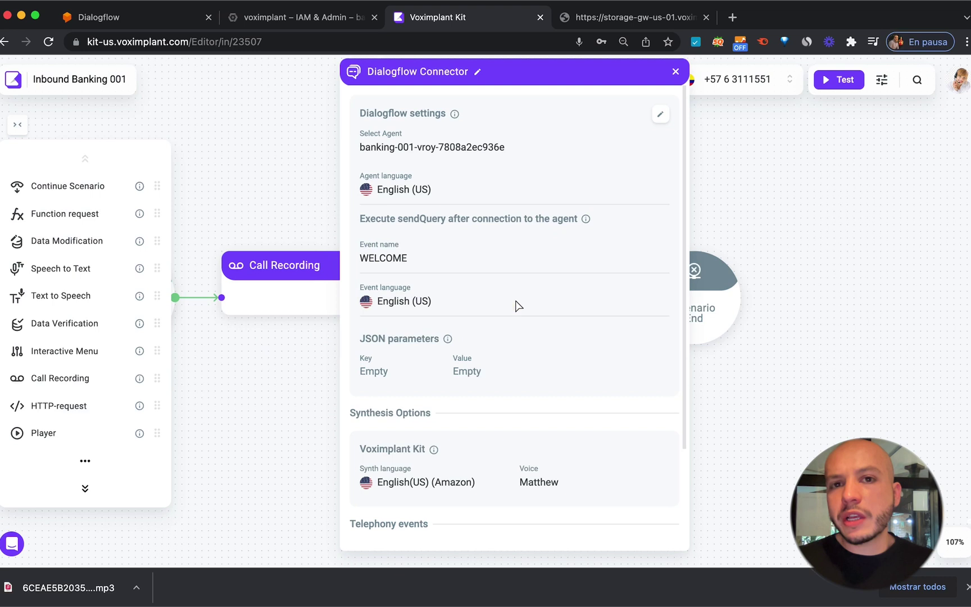
pyautogui.click(659, 116)
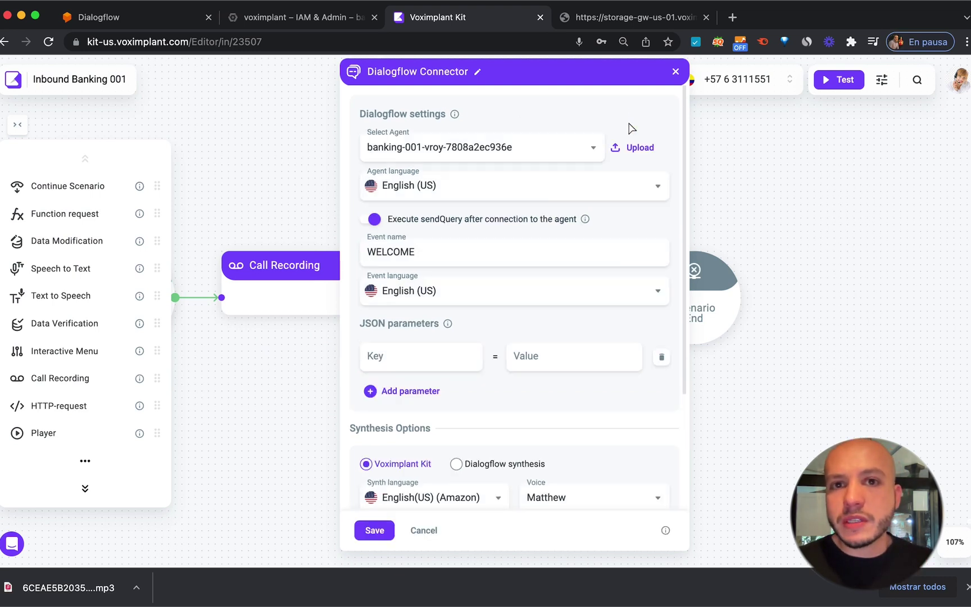
pyautogui.scroll(-5, 449, 236)
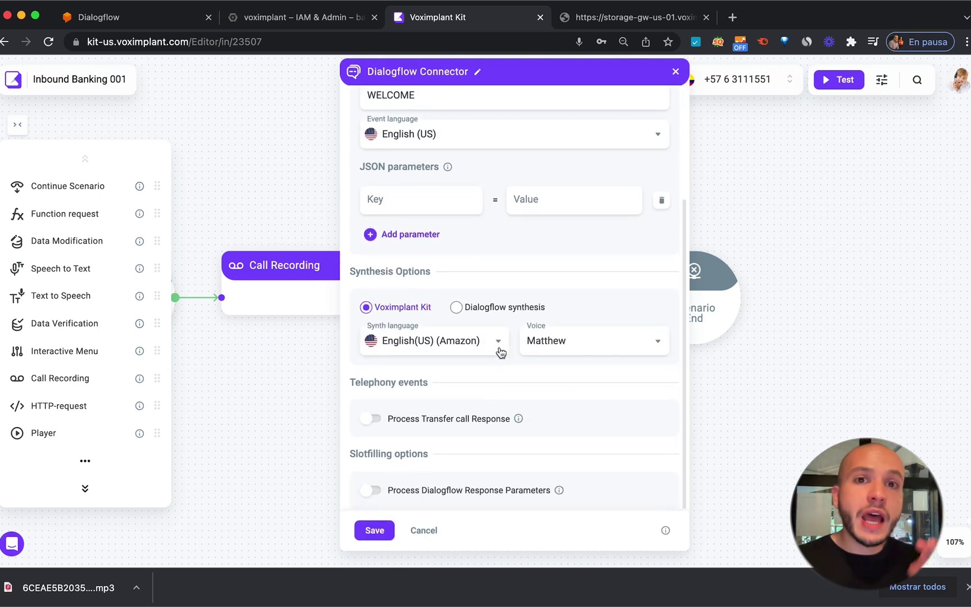
pyautogui.click(498, 340)
pyautogui.write('engl')
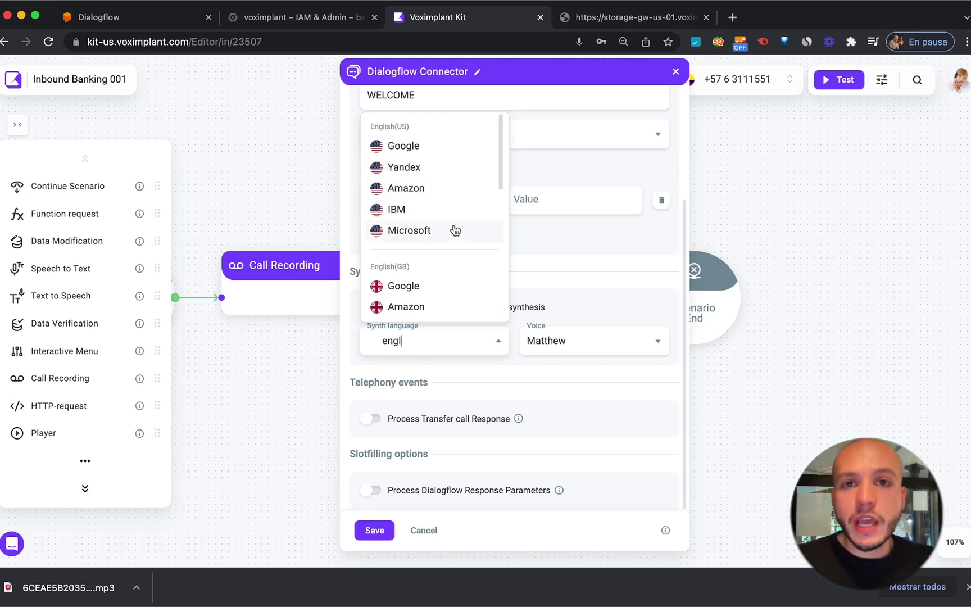
pyautogui.click(451, 187)
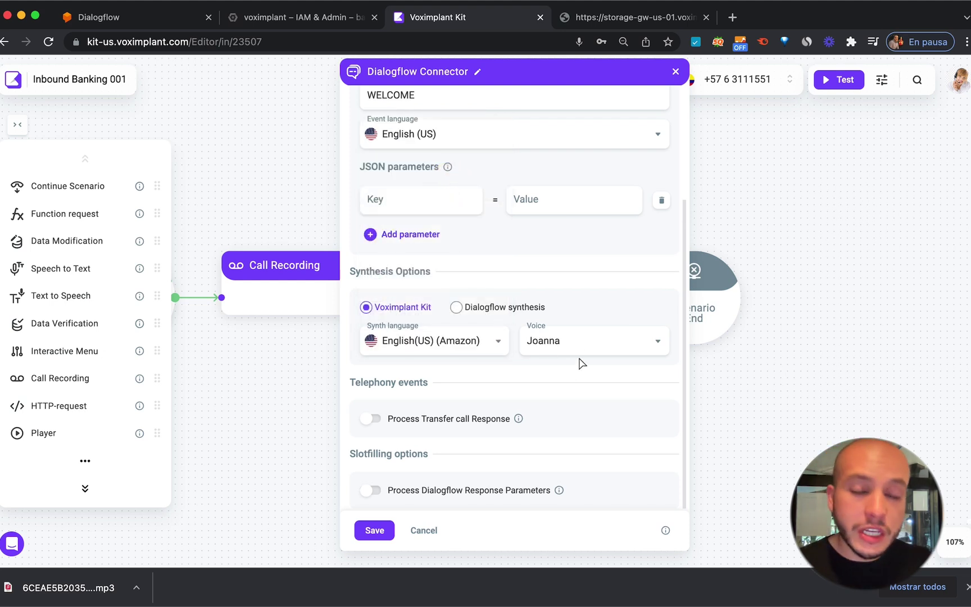
pyautogui.click(614, 342)
pyautogui.scroll(3, 613, 397)
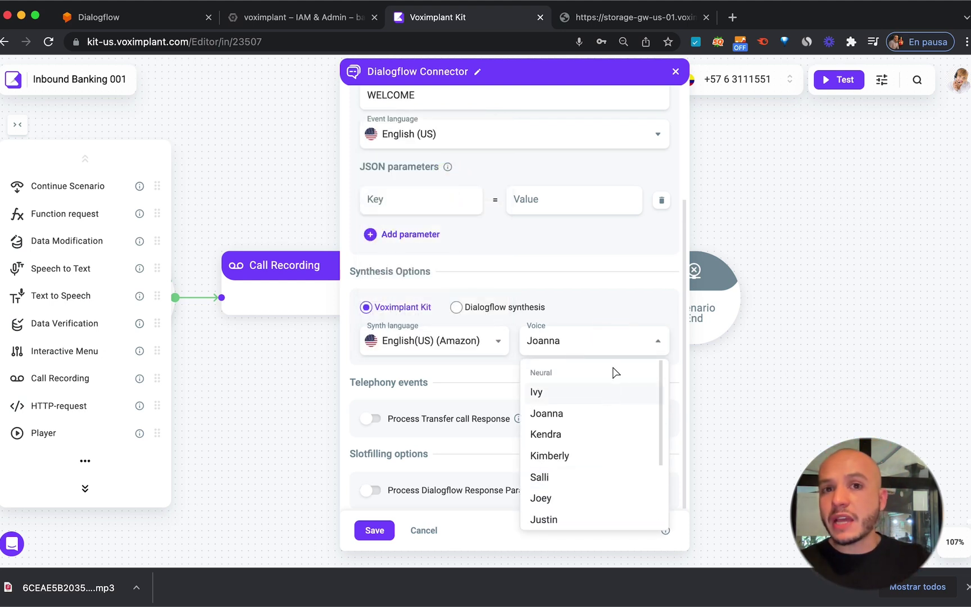
pyautogui.scroll(-5, 604, 472)
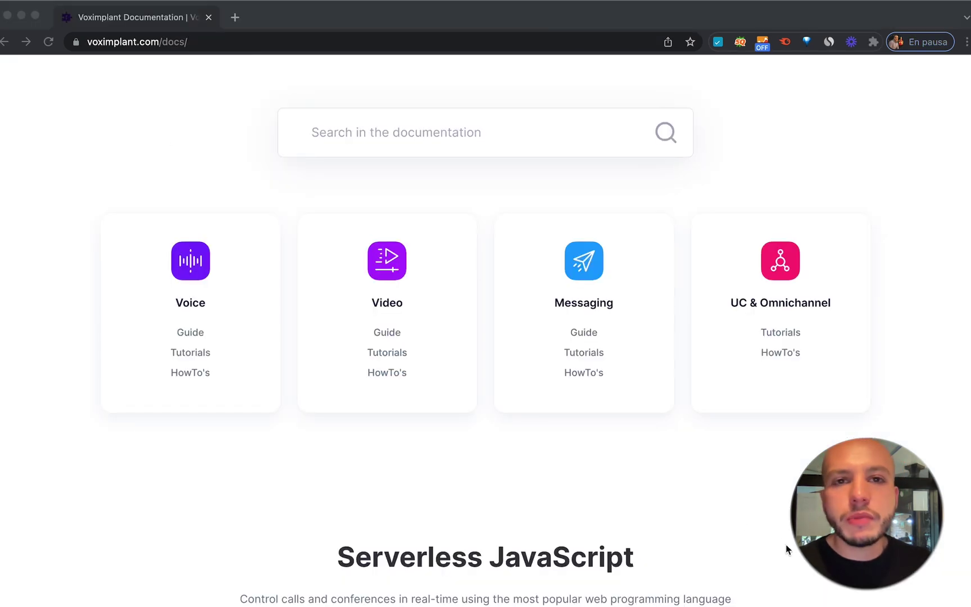
pyautogui.scroll(-2, 787, 549)
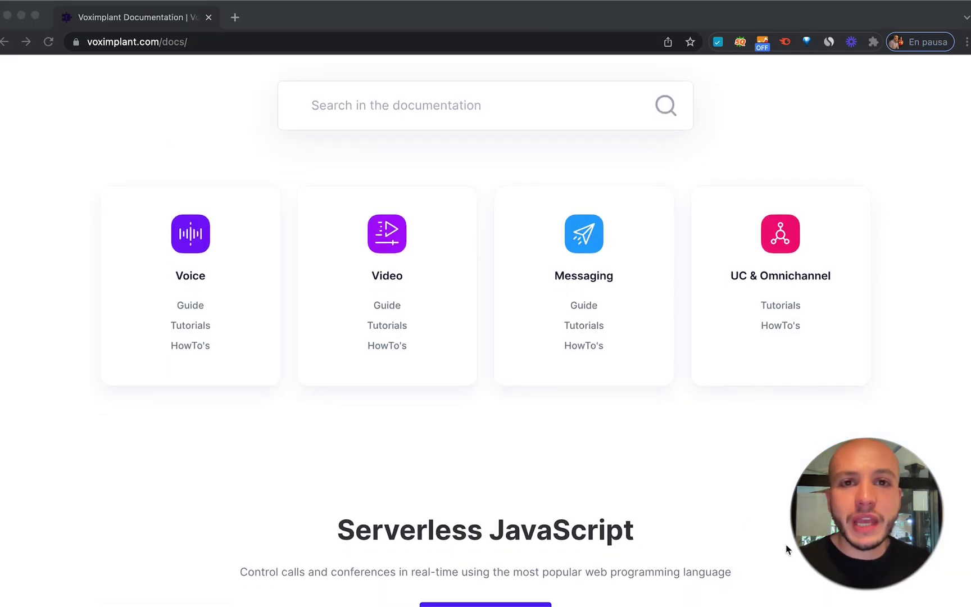
pyautogui.scroll(-6, 787, 549)
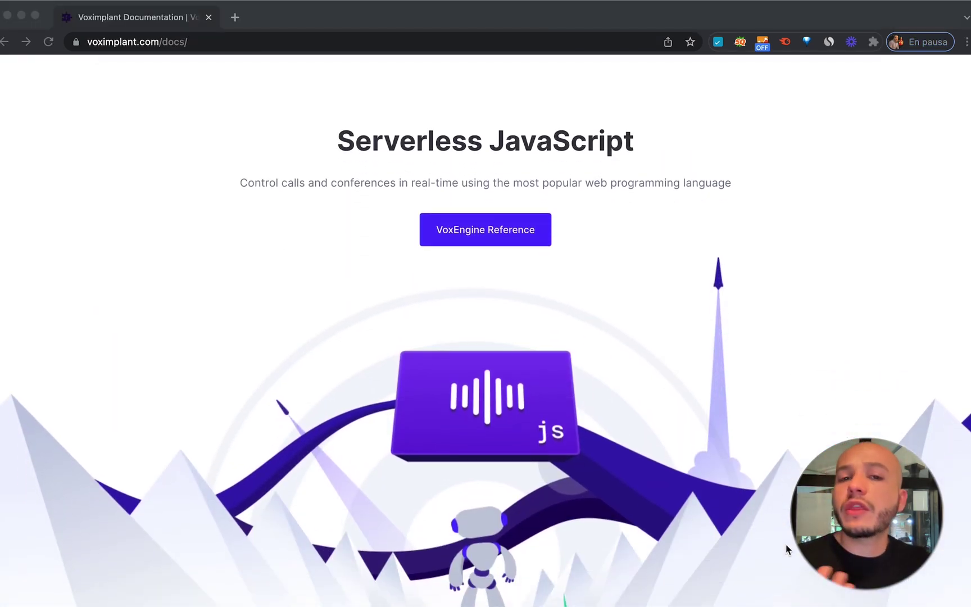
pyautogui.scroll(-7, 786, 548)
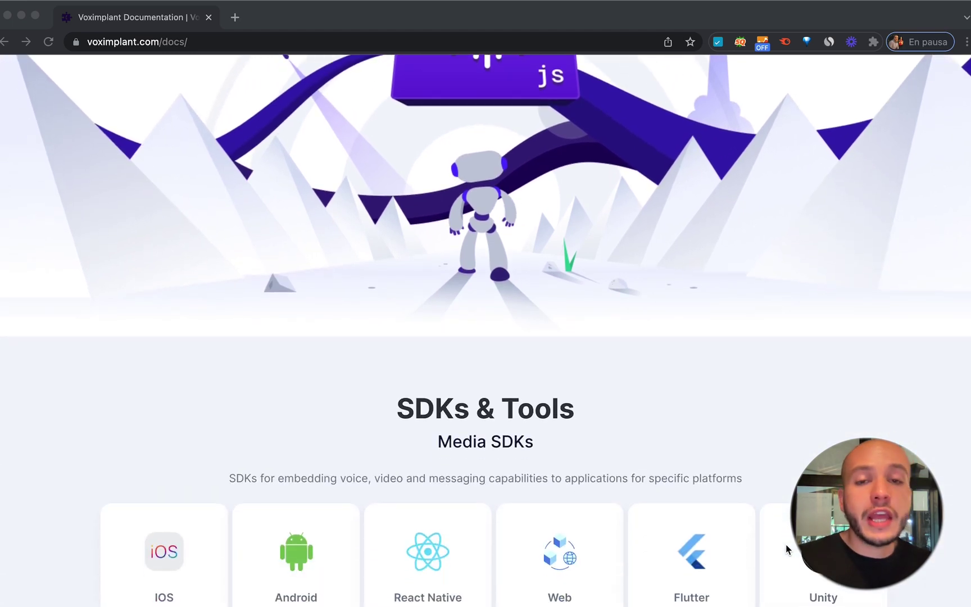
pyautogui.scroll(-3, 786, 548)
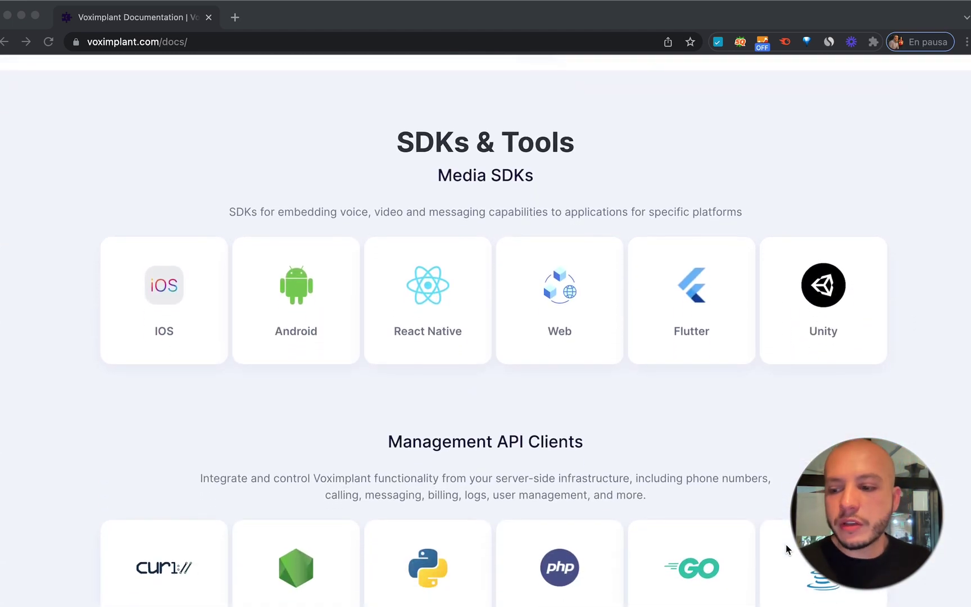
pyautogui.scroll(-2, 786, 549)
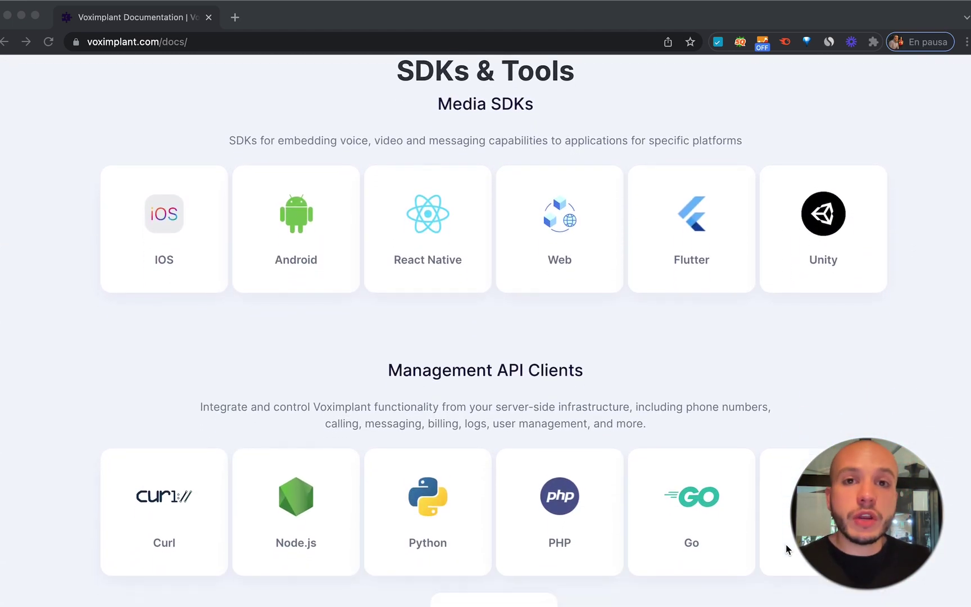
pyautogui.scroll(-1, 786, 549)
pyautogui.scroll(1, 786, 548)
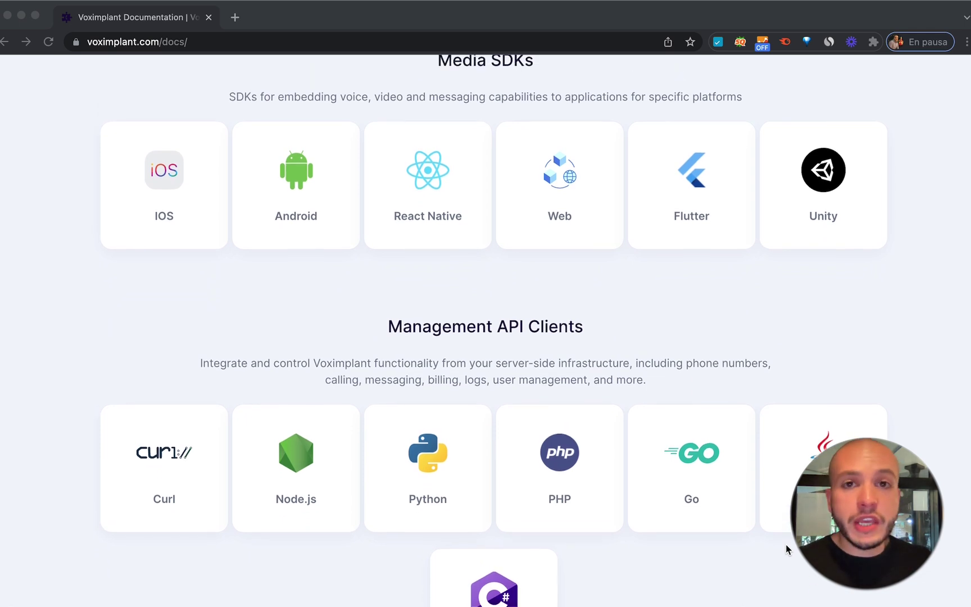
pyautogui.scroll(-2, 786, 549)
pyautogui.scroll(-3, 786, 549)
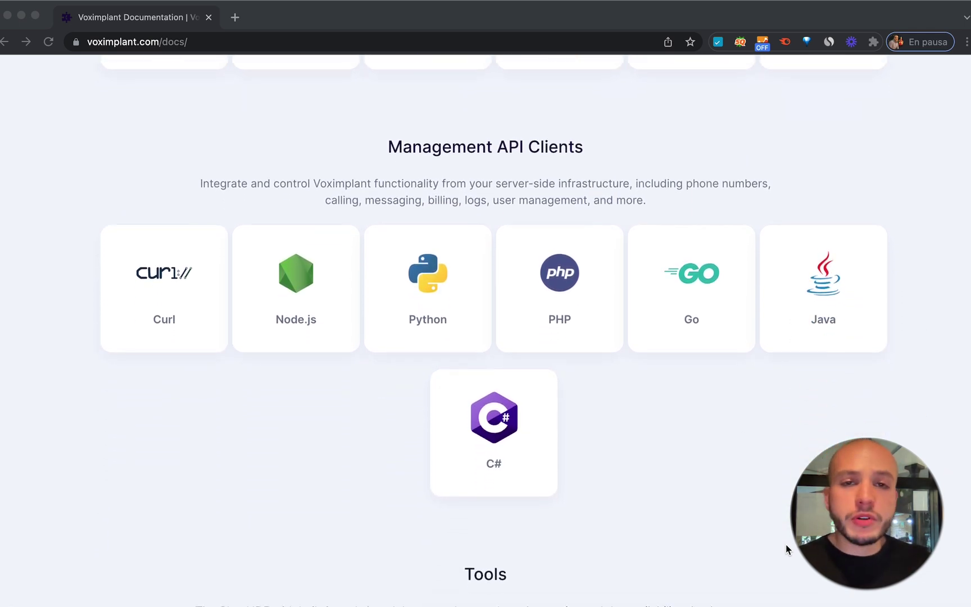
pyautogui.scroll(-1, 786, 545)
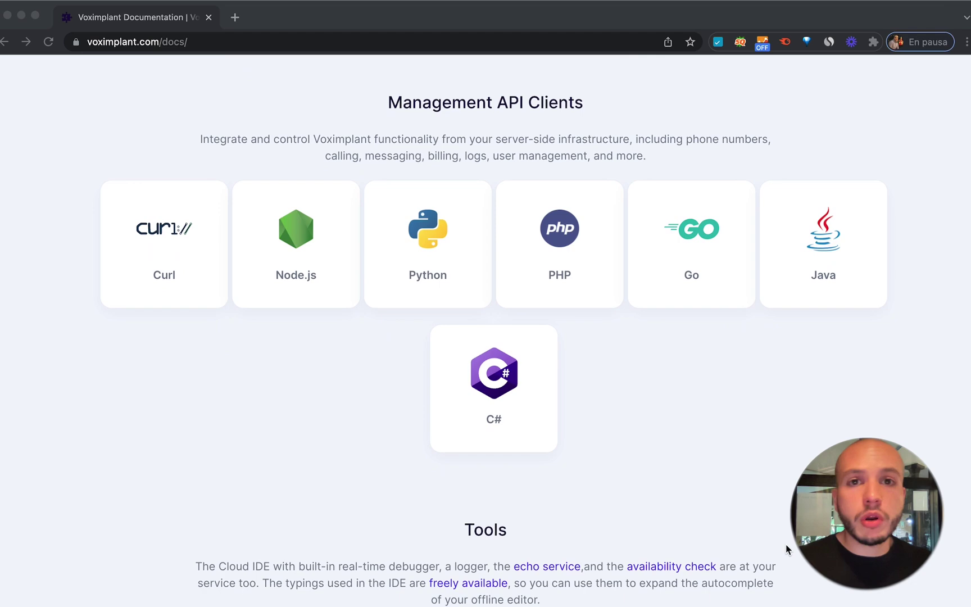
pyautogui.scroll(-4, 786, 548)
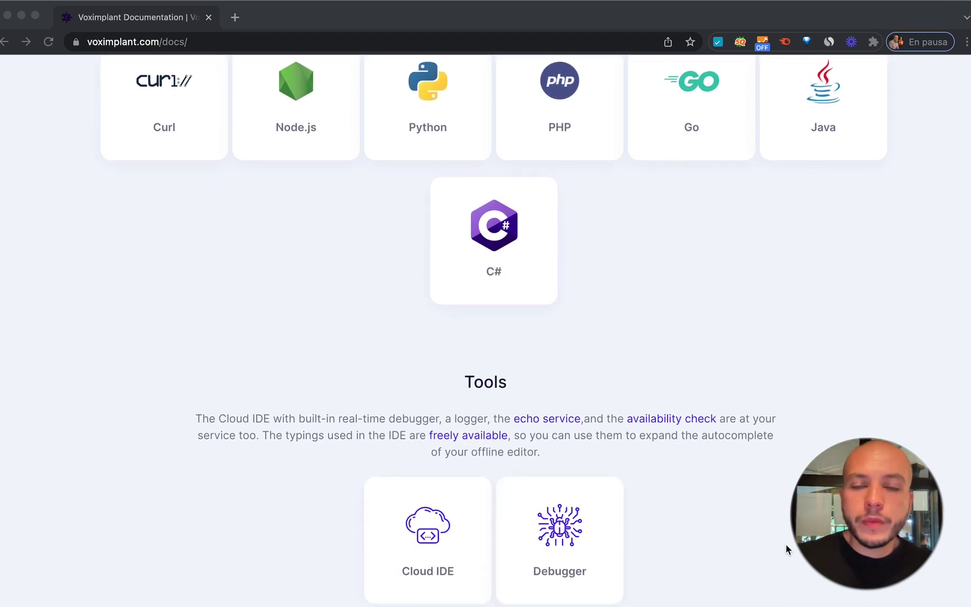
pyautogui.scroll(15, 786, 544)
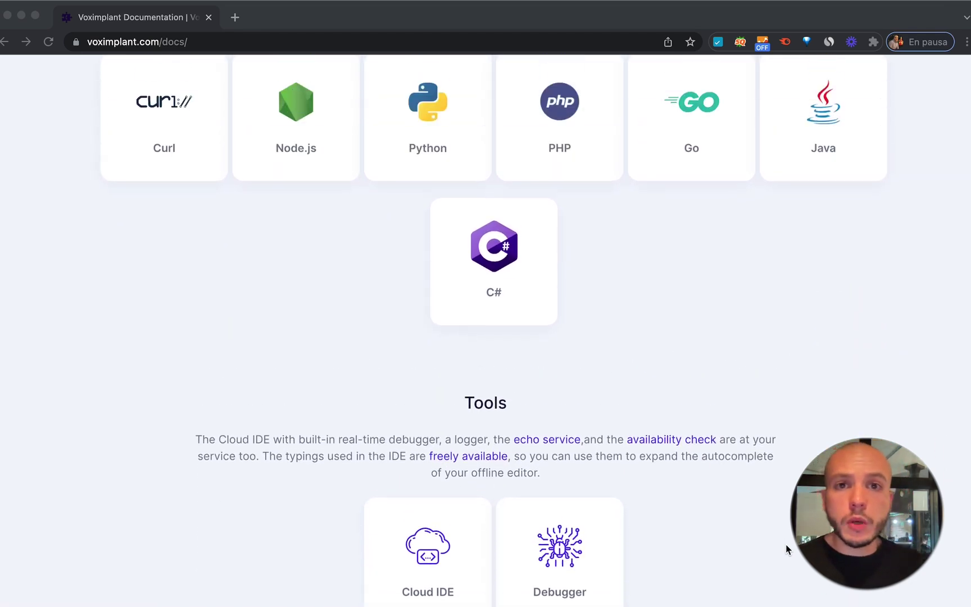
pyautogui.scroll(-3, 786, 548)
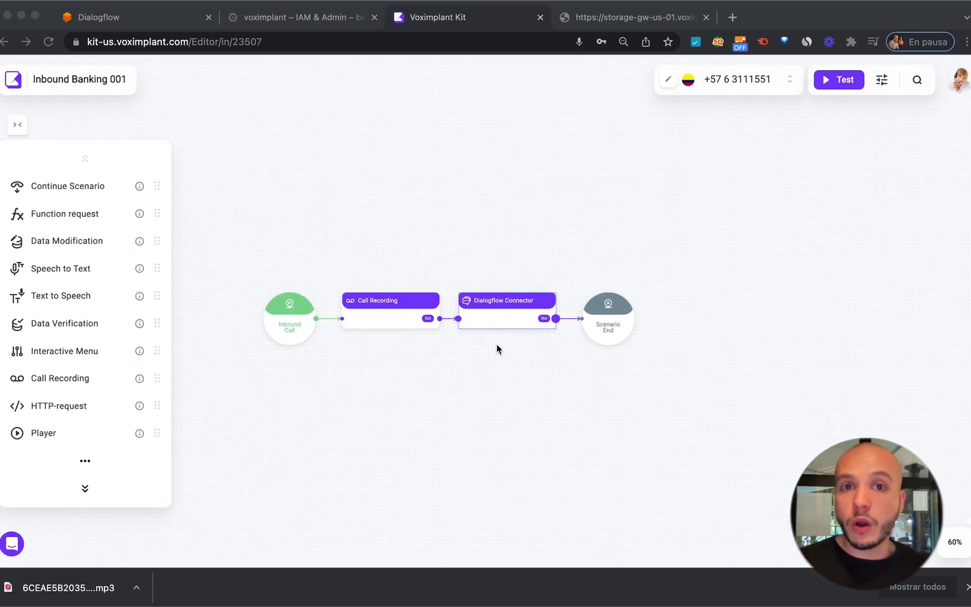
# Open the Dialogflow Connector block, then visit Live conversations and the agent Workspace.
pyautogui.scroll(5, 498, 346)
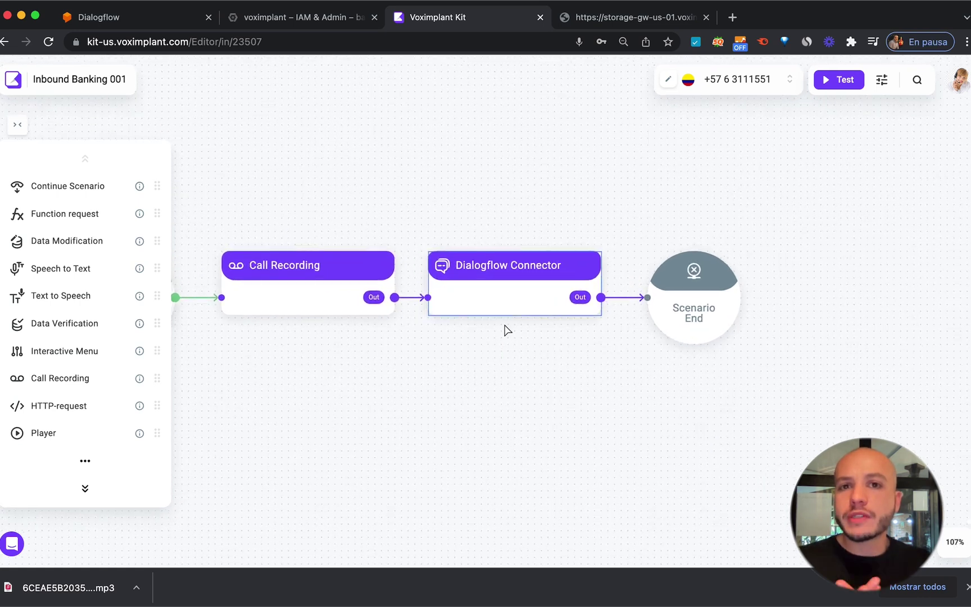
pyautogui.click(514, 304)
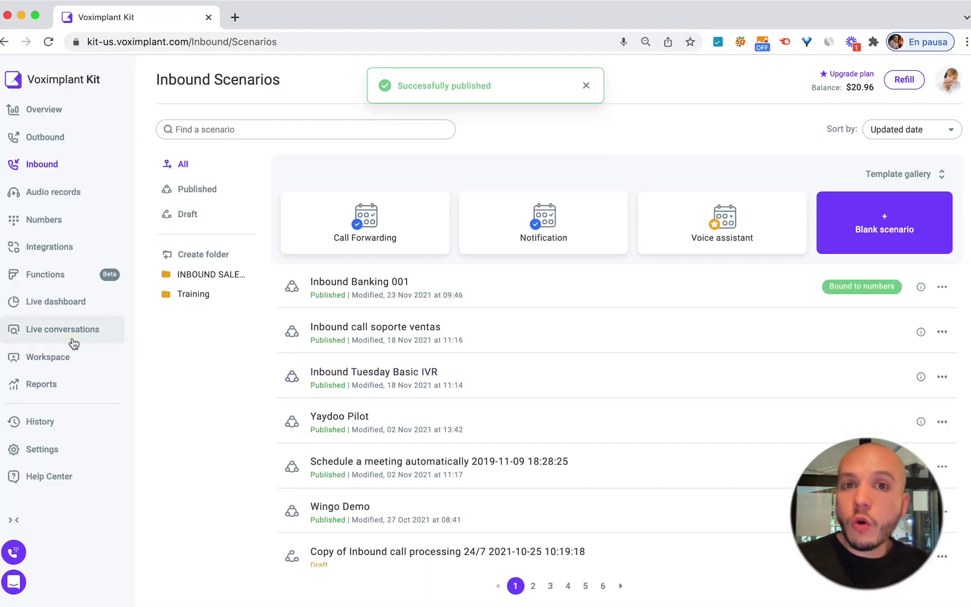
pyautogui.click(73, 343)
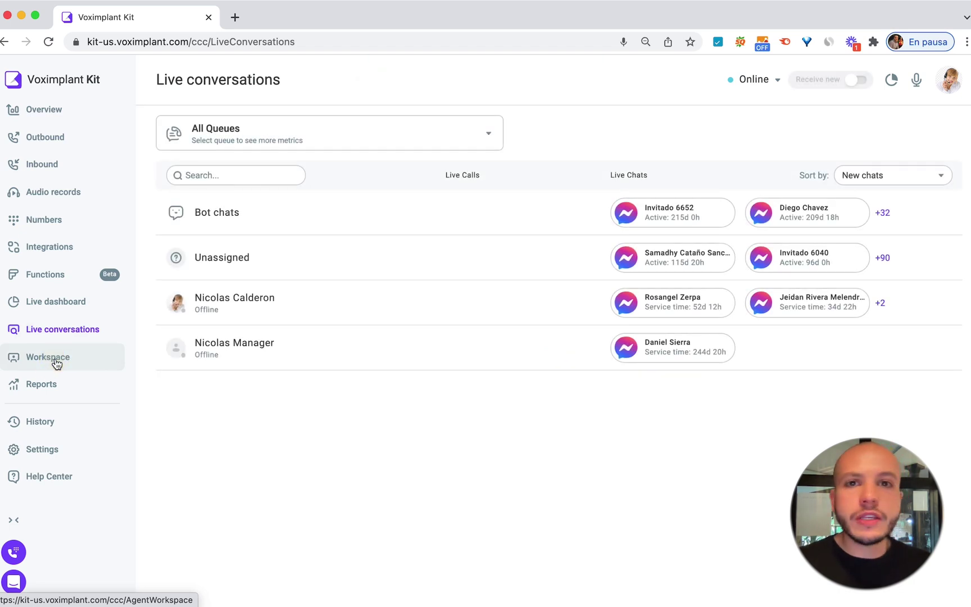
pyautogui.click(56, 361)
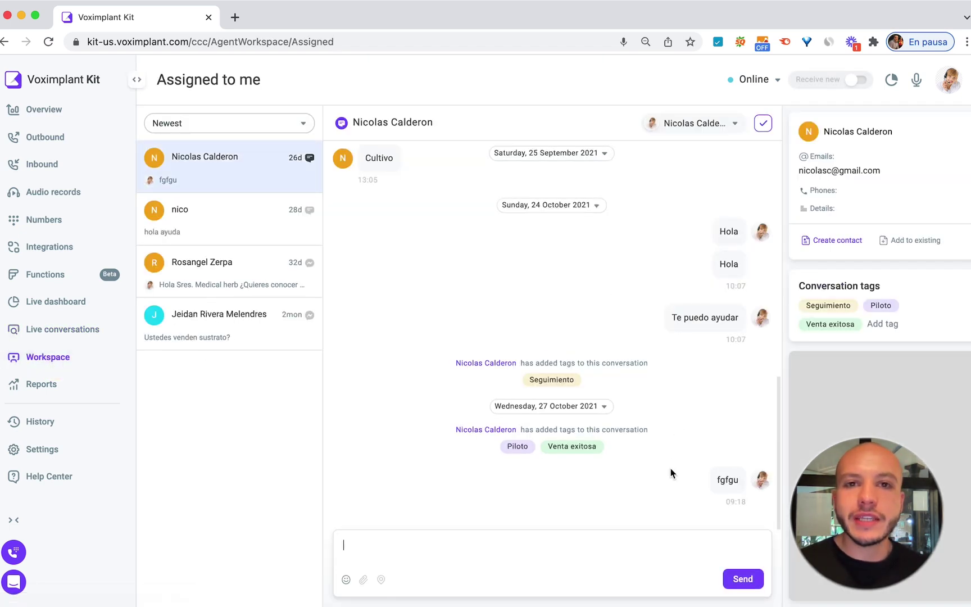
# Start a new queue in Settings > Queues, review its Calls and Messaging strategies, keeping Maximum priority.
pyautogui.click(44, 454)
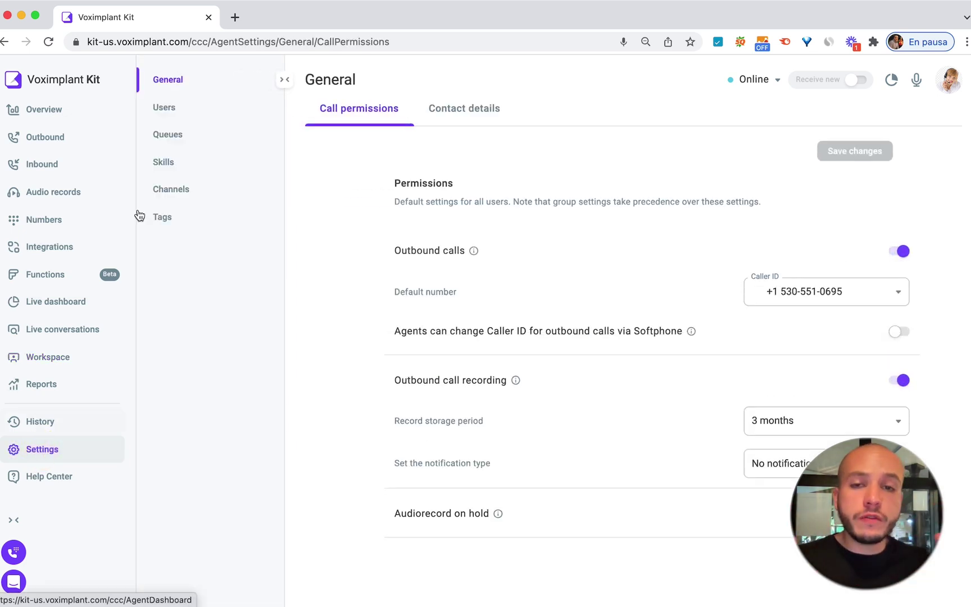
pyautogui.click(194, 134)
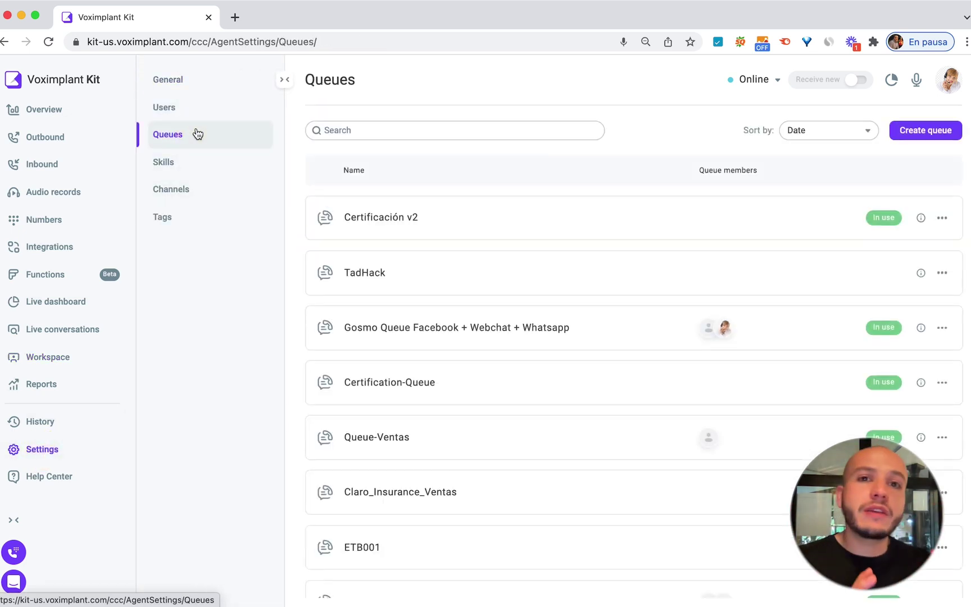
pyautogui.scroll(-3, 395, 277)
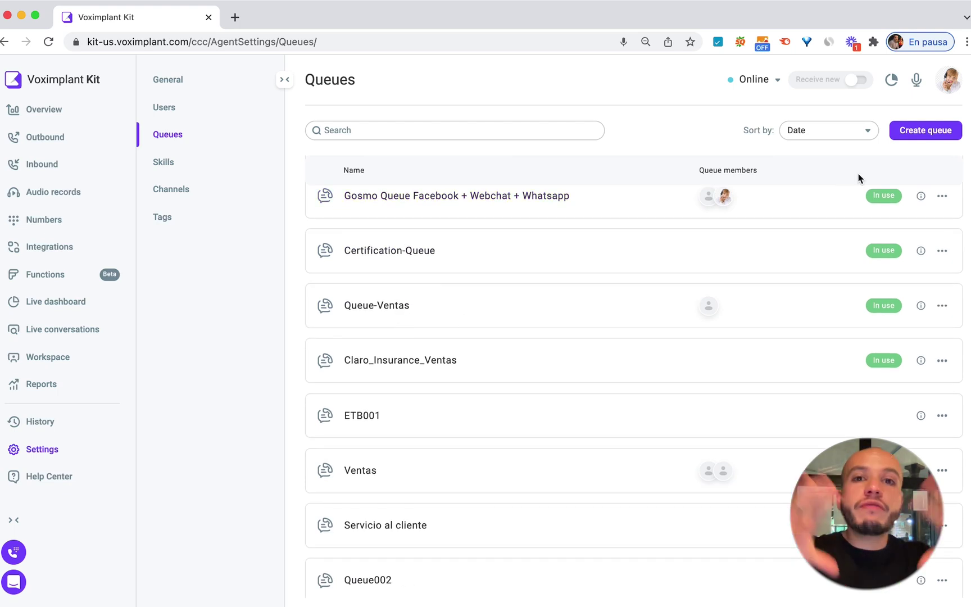
pyautogui.click(940, 128)
pyautogui.click(477, 170)
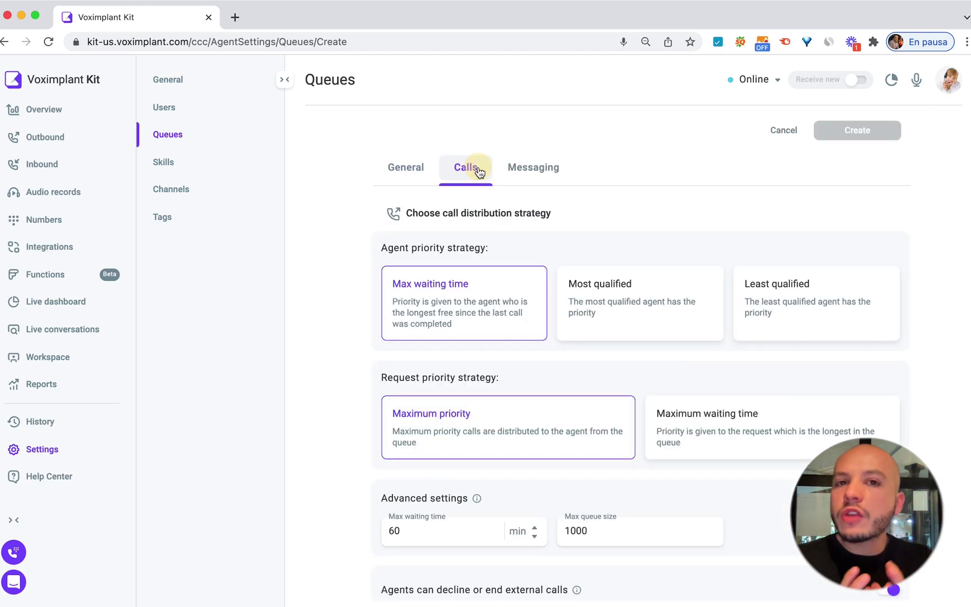
pyautogui.click(535, 174)
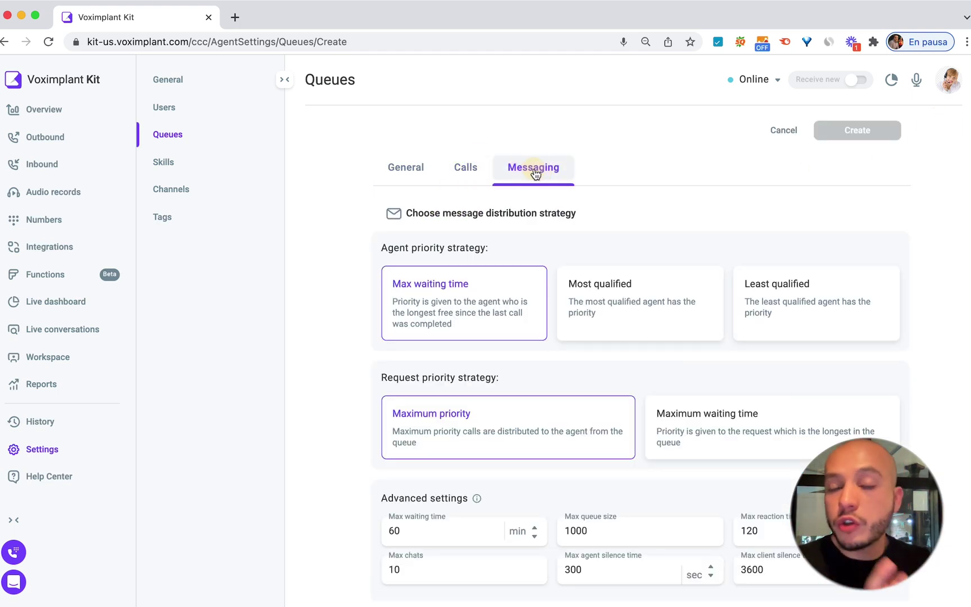
pyautogui.scroll(-2, 669, 269)
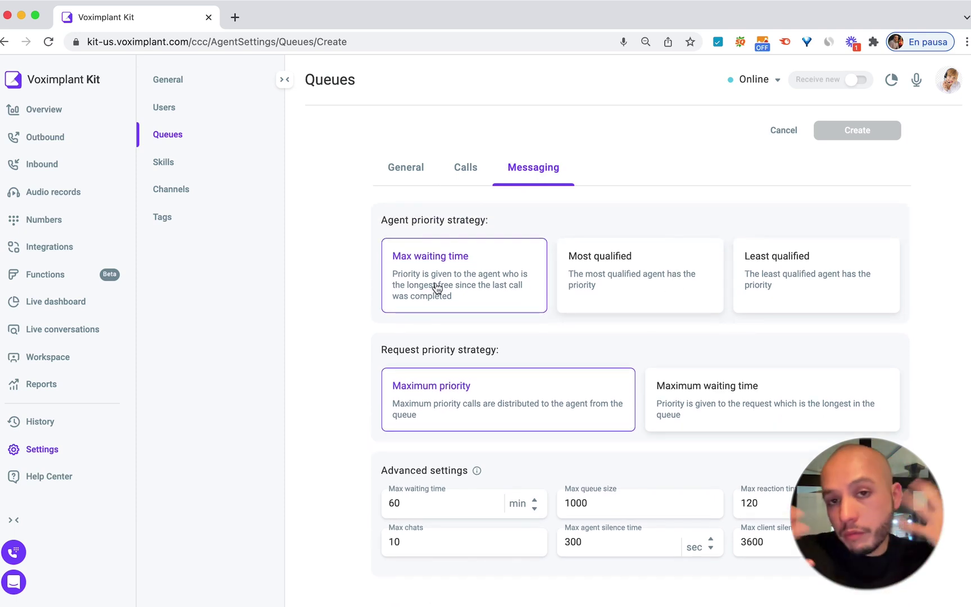
pyautogui.click(699, 407)
pyautogui.click(549, 393)
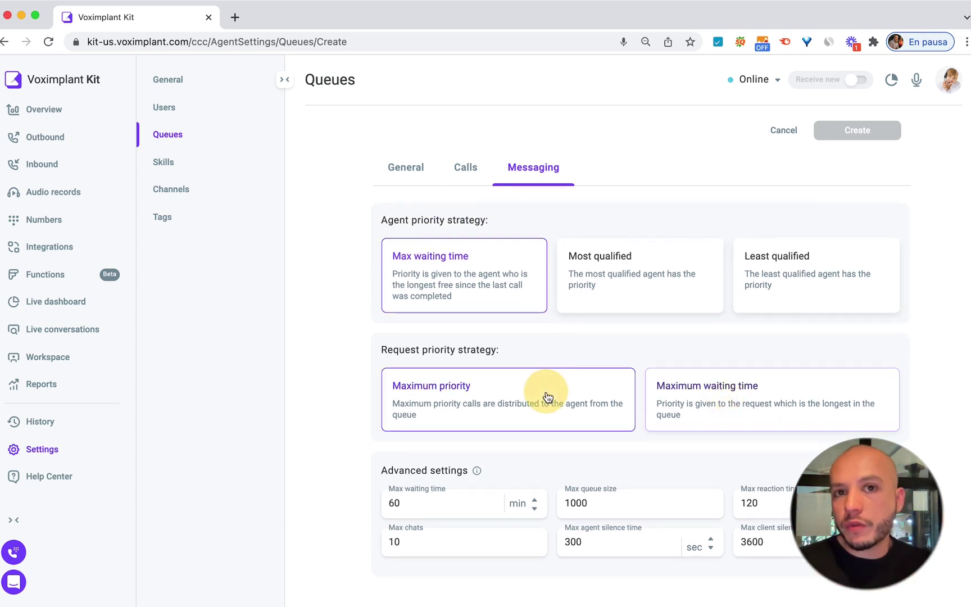
# Glance at the live dashboard, then scroll through the Reports overview call charts.
pyautogui.scroll(1, 546, 397)
pyautogui.moveTo(10, 256)
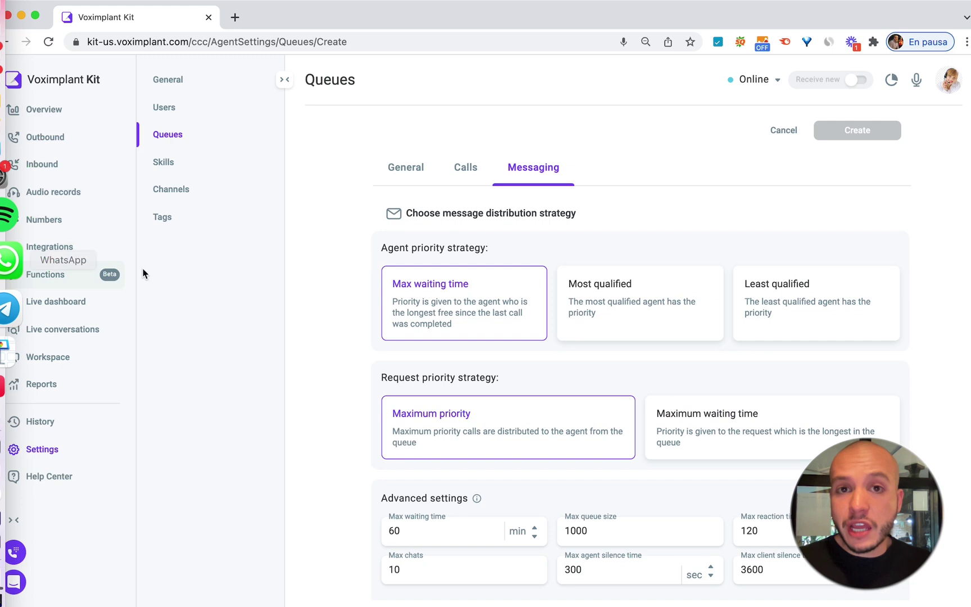
pyautogui.click(81, 303)
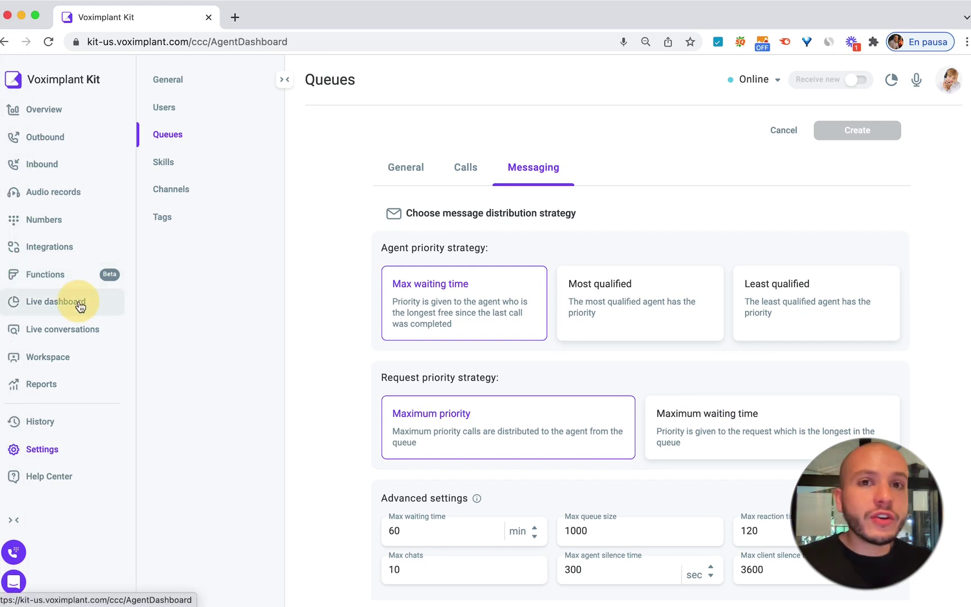
pyautogui.scroll(-8, 433, 290)
pyautogui.scroll(-2, 517, 334)
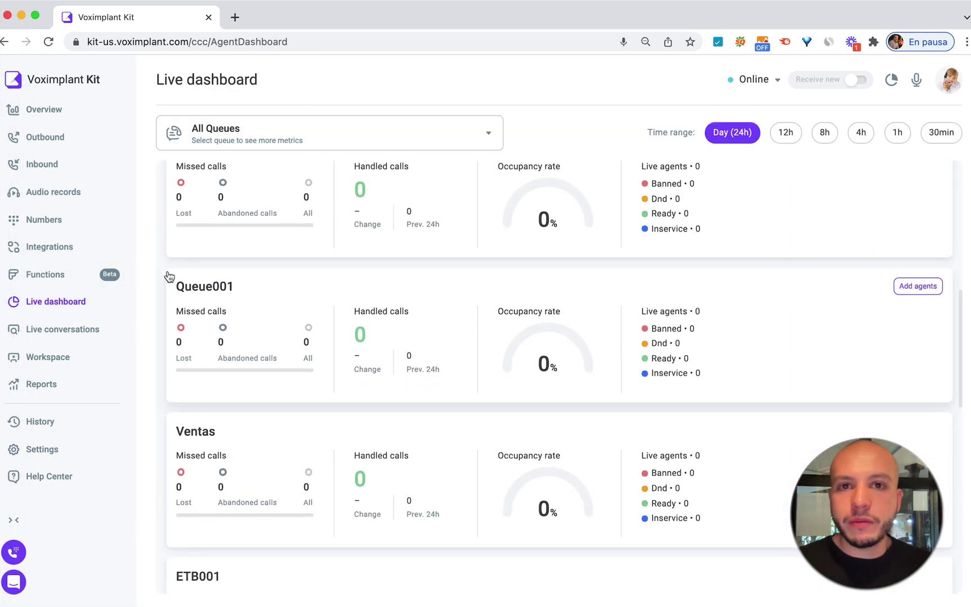
pyautogui.click(68, 381)
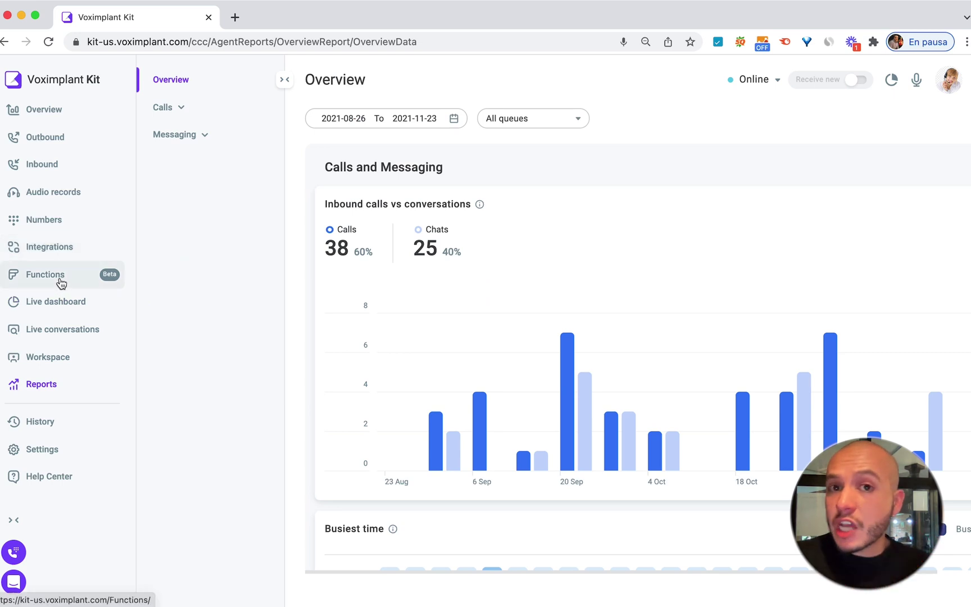
pyautogui.scroll(-10, 534, 299)
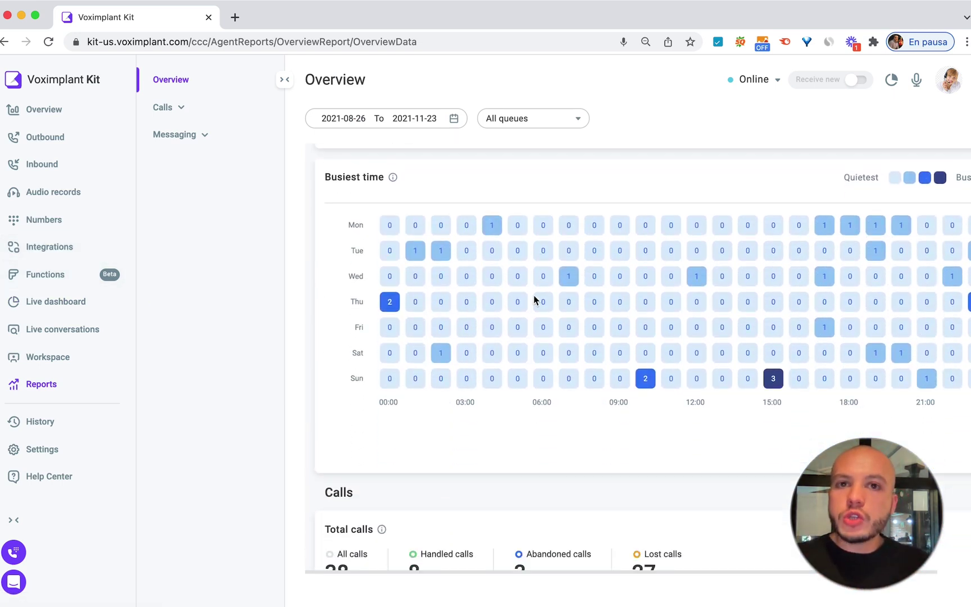
pyautogui.scroll(-3, 534, 299)
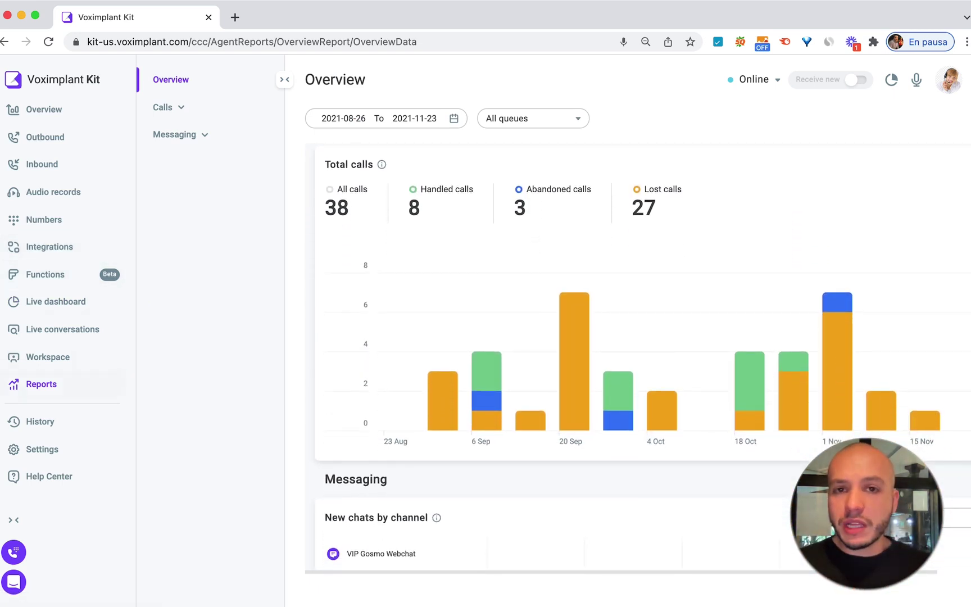
# Open the Custom Channel DF Text function from the Kit functions list, after briefly opening Date extract from DF.
pyautogui.click(57, 273)
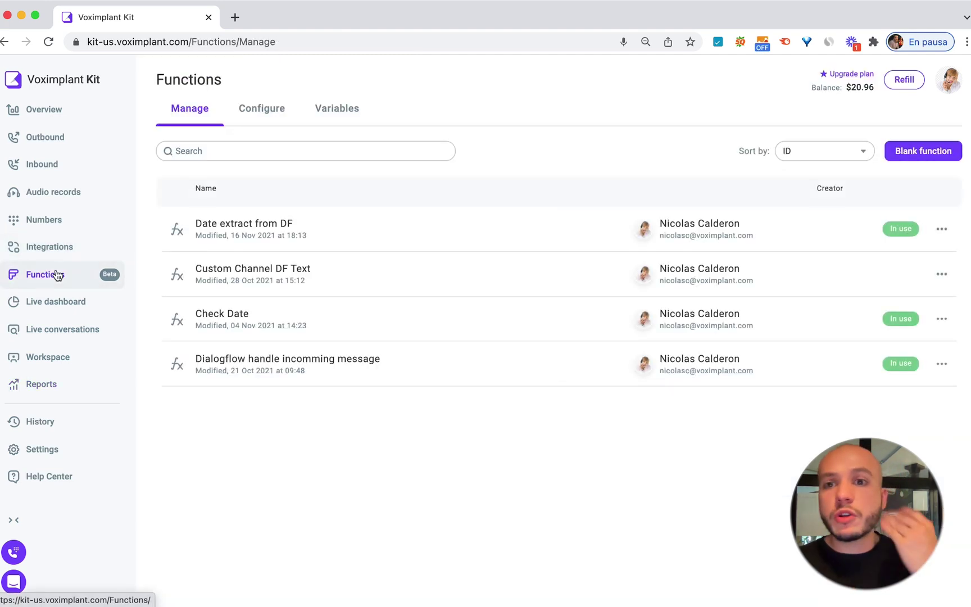
pyautogui.click(260, 225)
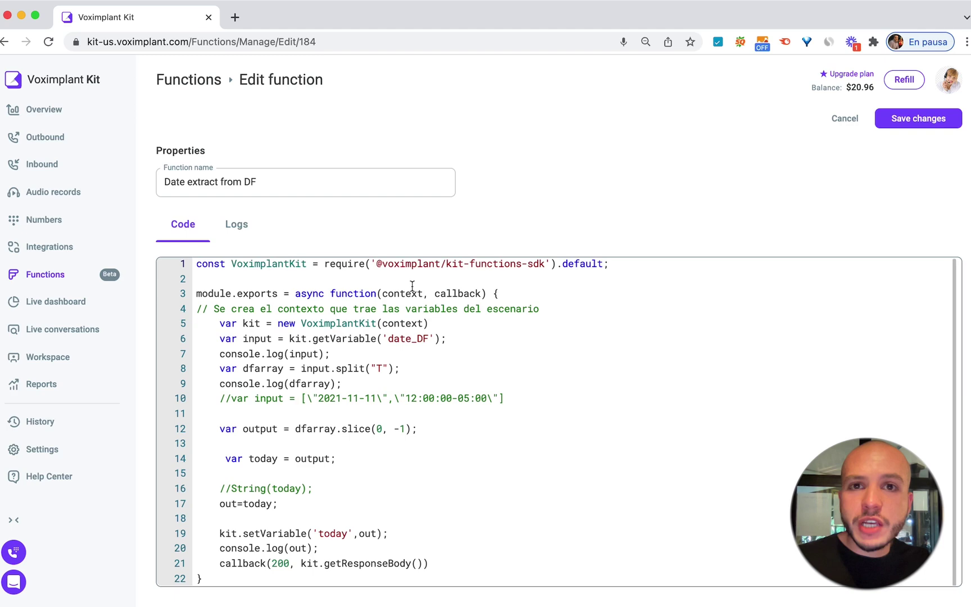
pyautogui.click(40, 274)
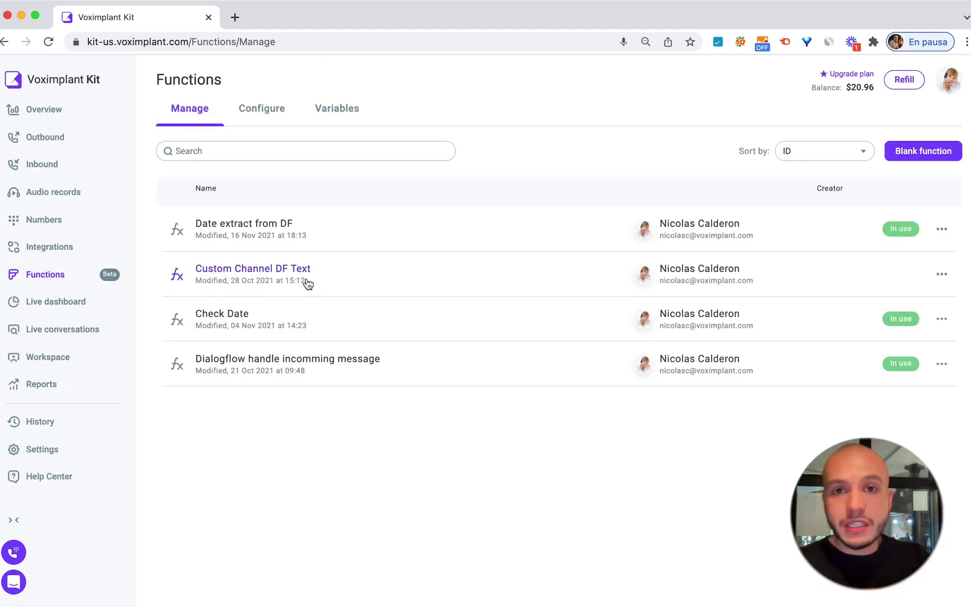
pyautogui.click(306, 280)
# Review the code and Logs, select TARGETQUEUE on line 58, and save and deploy the function.
pyautogui.scroll(-10, 689, 393)
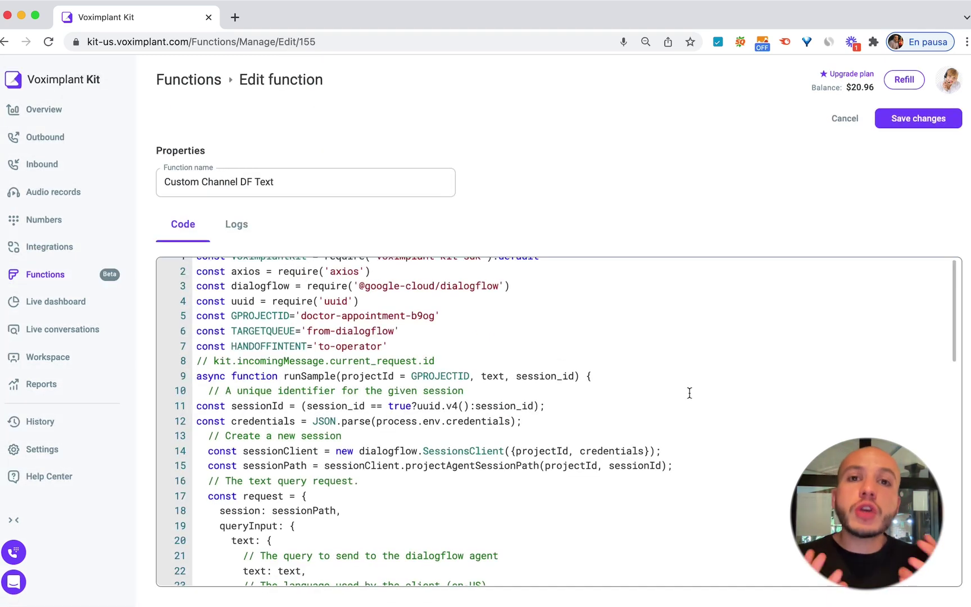
pyautogui.scroll(-5, 689, 393)
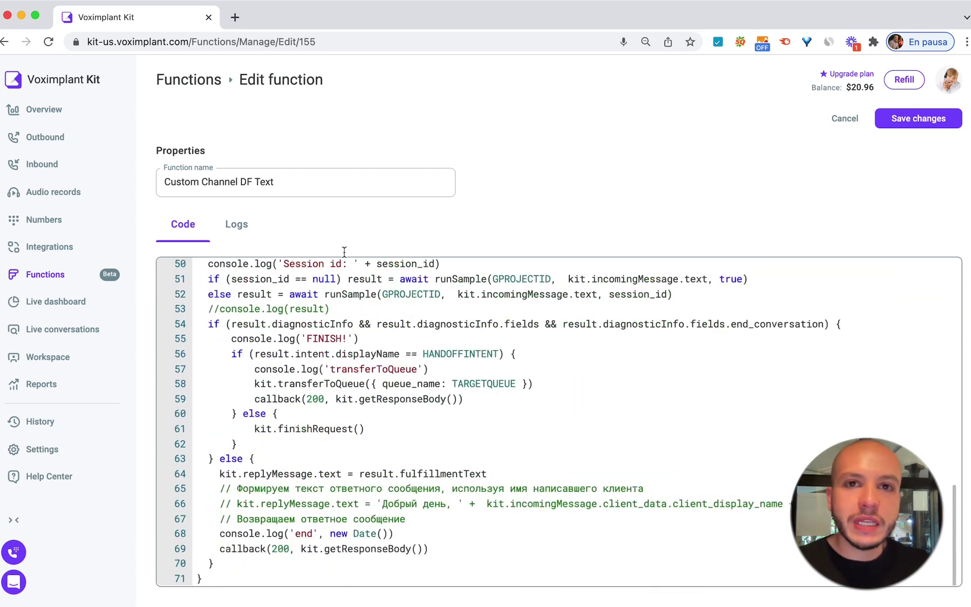
pyautogui.click(236, 225)
pyautogui.click(171, 232)
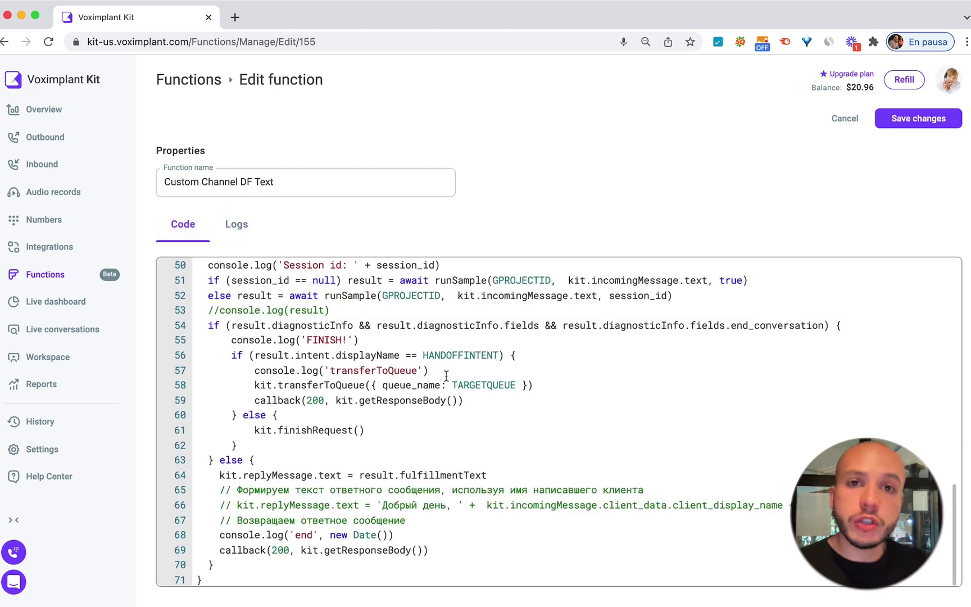
pyautogui.scroll(6, 444, 371)
pyautogui.scroll(-6, 446, 376)
pyautogui.scroll(-1, 446, 376)
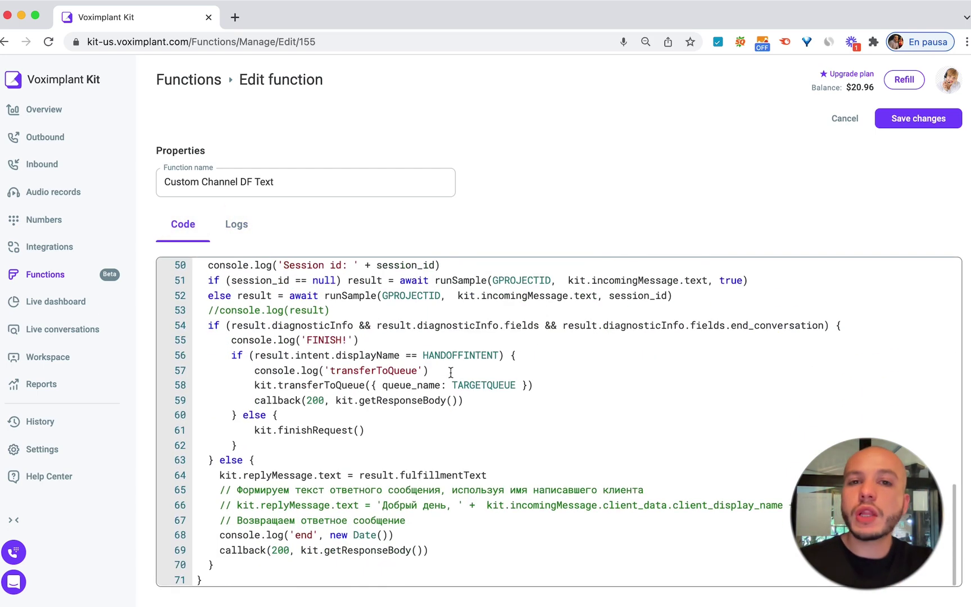
pyautogui.moveTo(452, 386); pyautogui.dragTo(516, 386)
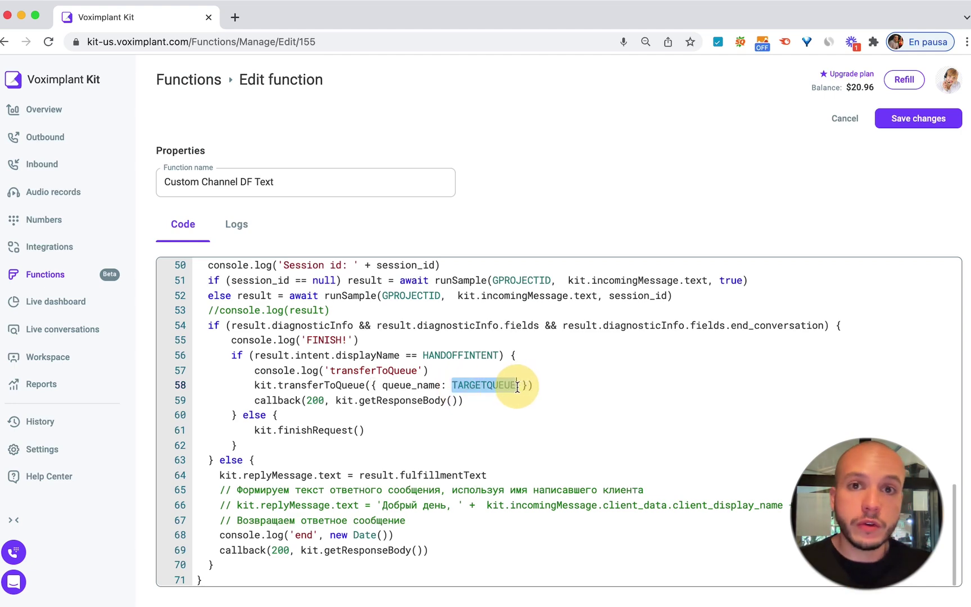
pyautogui.click(918, 118)
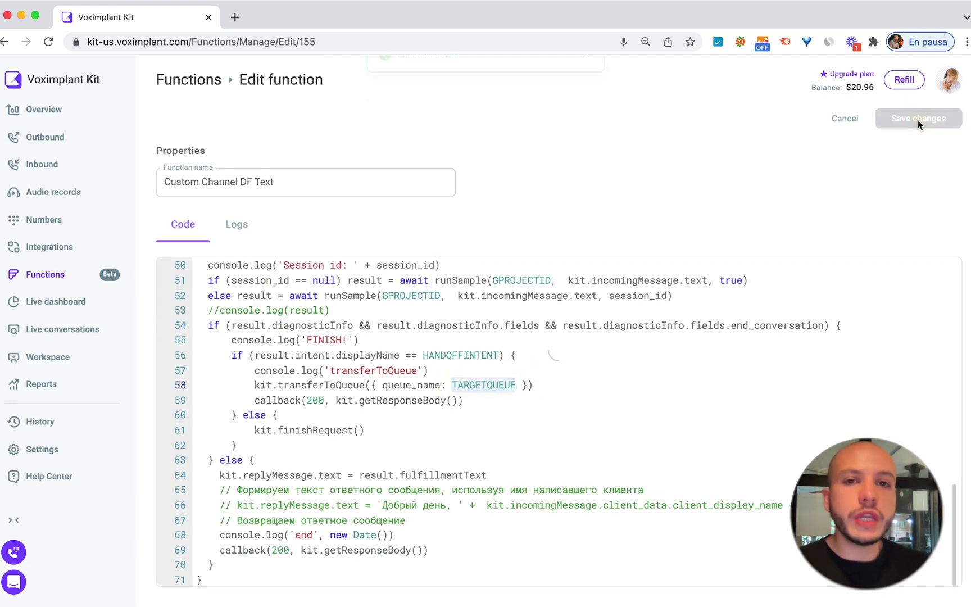
# Open the Inbound Banking 001 scenario for editing despite its bound numbers.
pyautogui.click(49, 163)
pyautogui.click(402, 295)
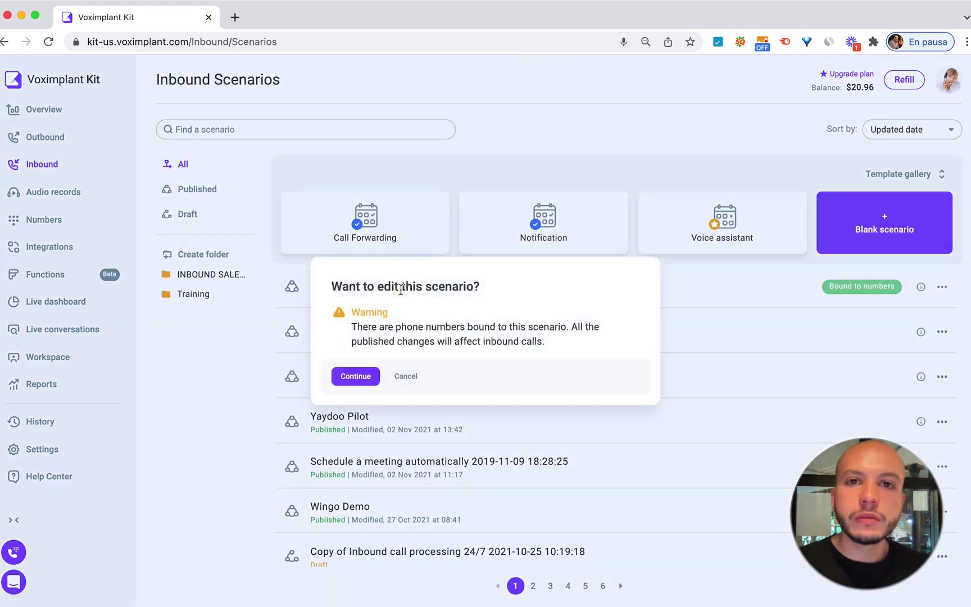
pyautogui.click(353, 376)
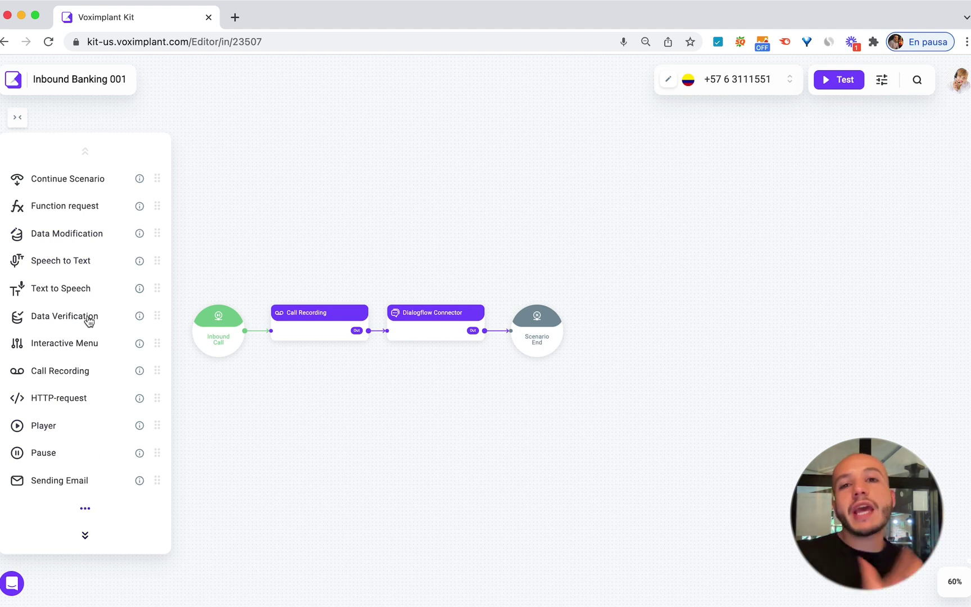
# Add a Function request block fed by Call Recording's output, calling Custom Channel DF Text.
pyautogui.moveTo(70, 219); pyautogui.dragTo(397, 243)
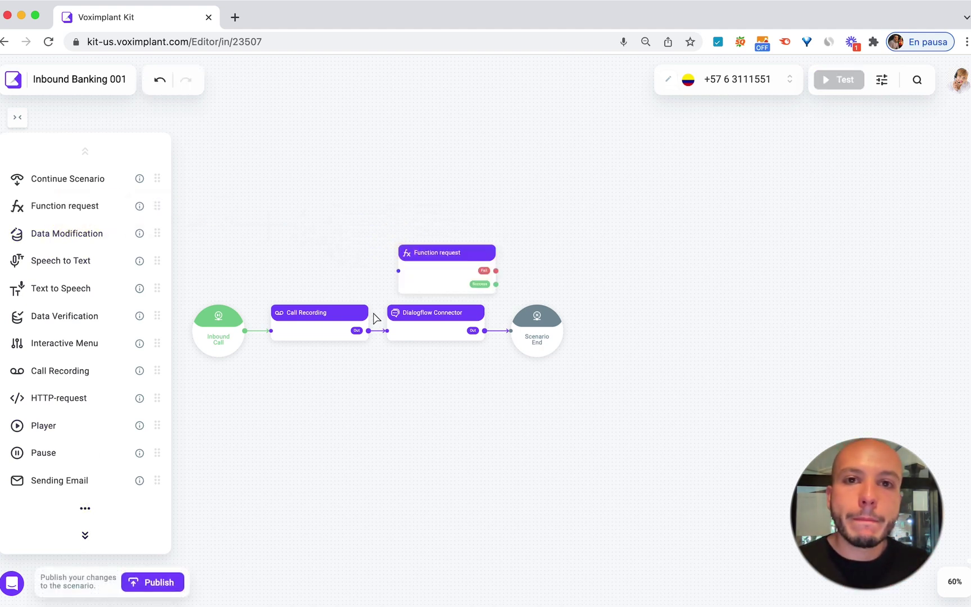
pyautogui.moveTo(368, 331); pyautogui.dragTo(399, 271)
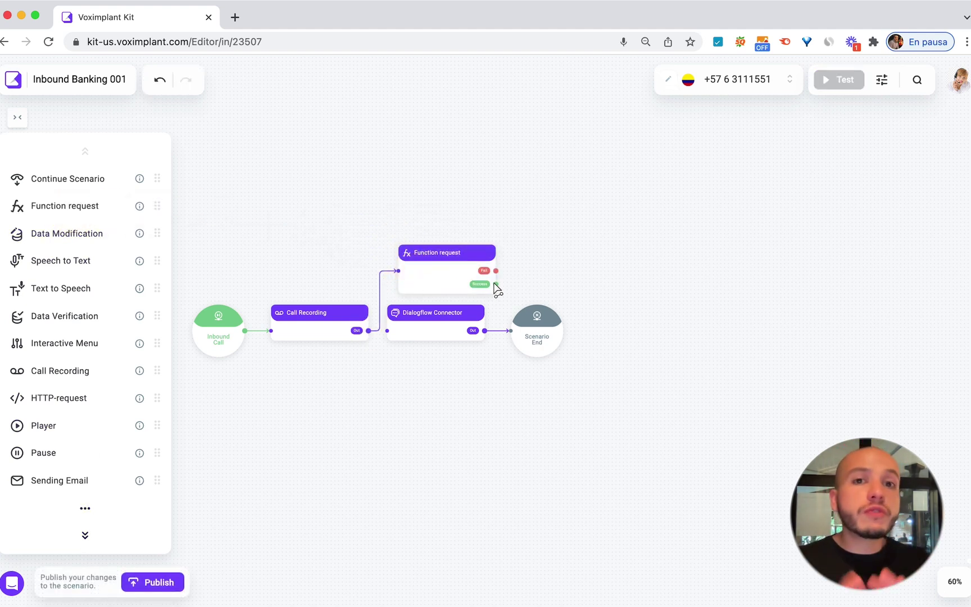
pyautogui.click(450, 271)
pyautogui.click(449, 271)
pyautogui.click(552, 257)
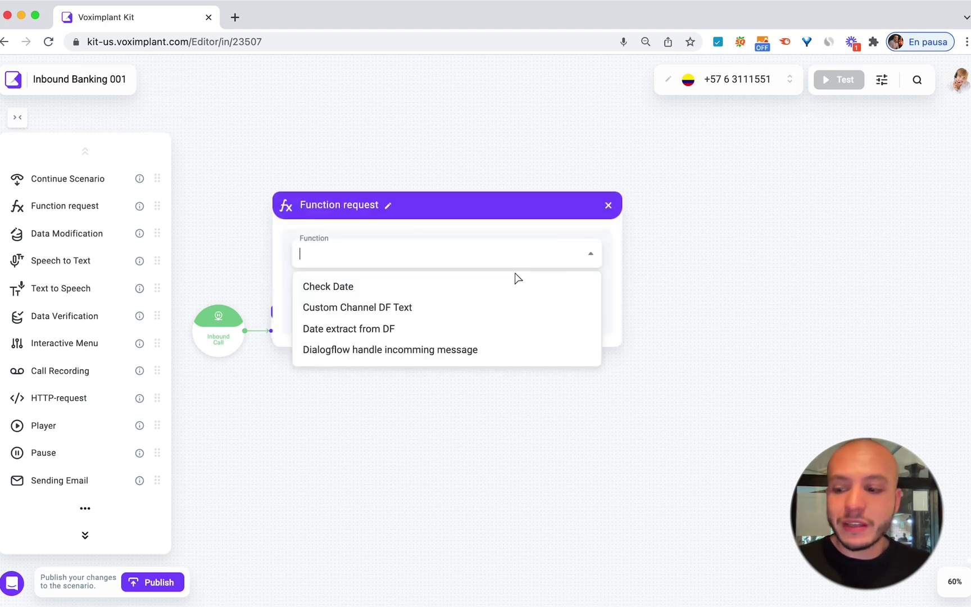
pyautogui.click(456, 309)
pyautogui.click(608, 203)
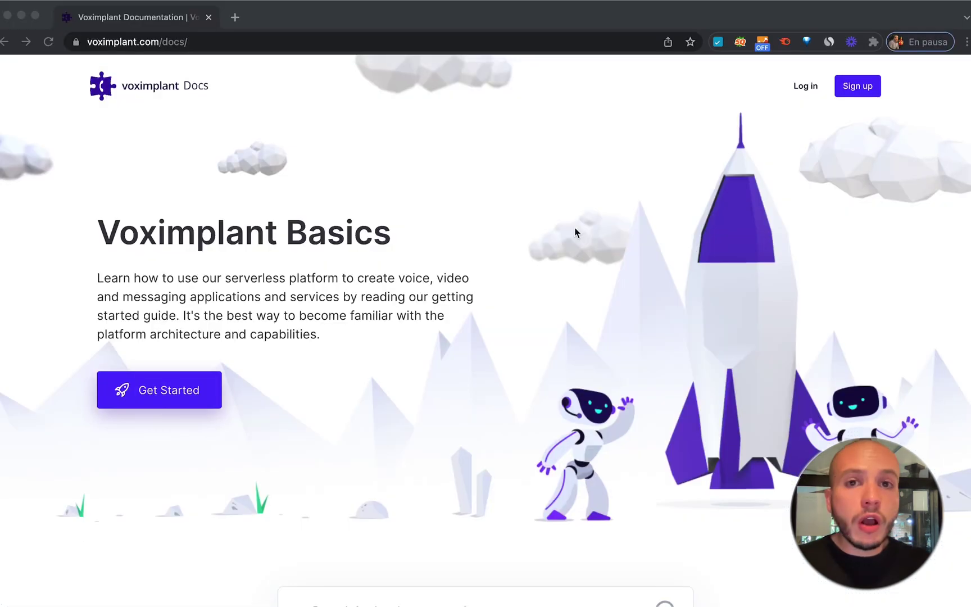
# Scroll down through the Voximplant Docs home page.
pyautogui.scroll(-3, 575, 232)
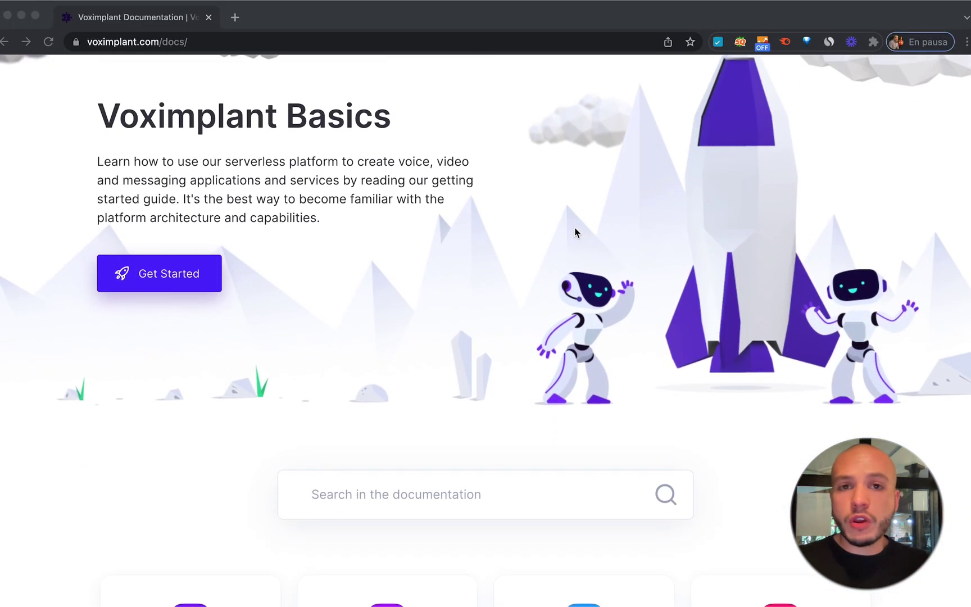
pyautogui.scroll(-6, 574, 232)
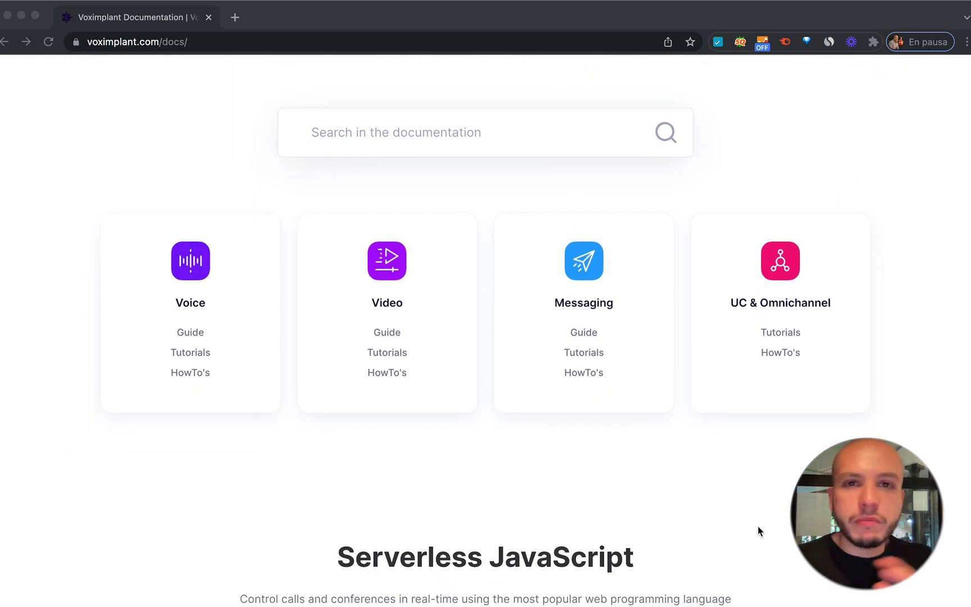
pyautogui.scroll(-6, 786, 548)
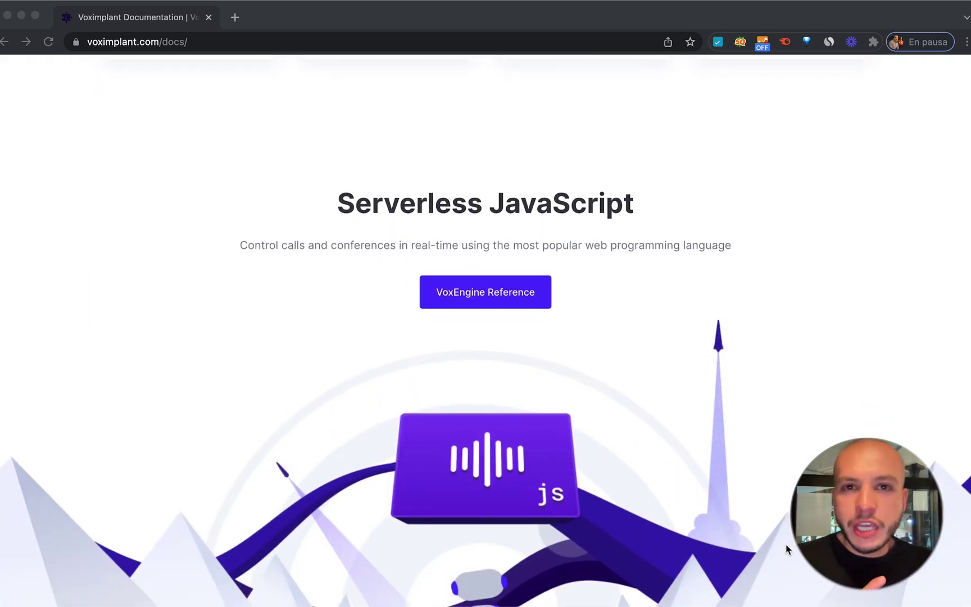
pyautogui.scroll(-3, 787, 548)
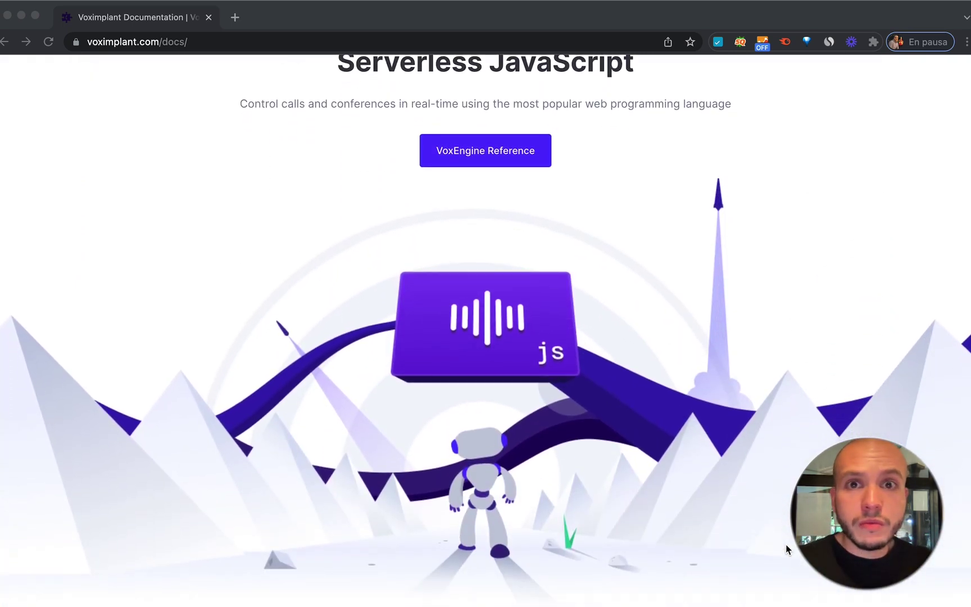
pyautogui.scroll(-8, 787, 548)
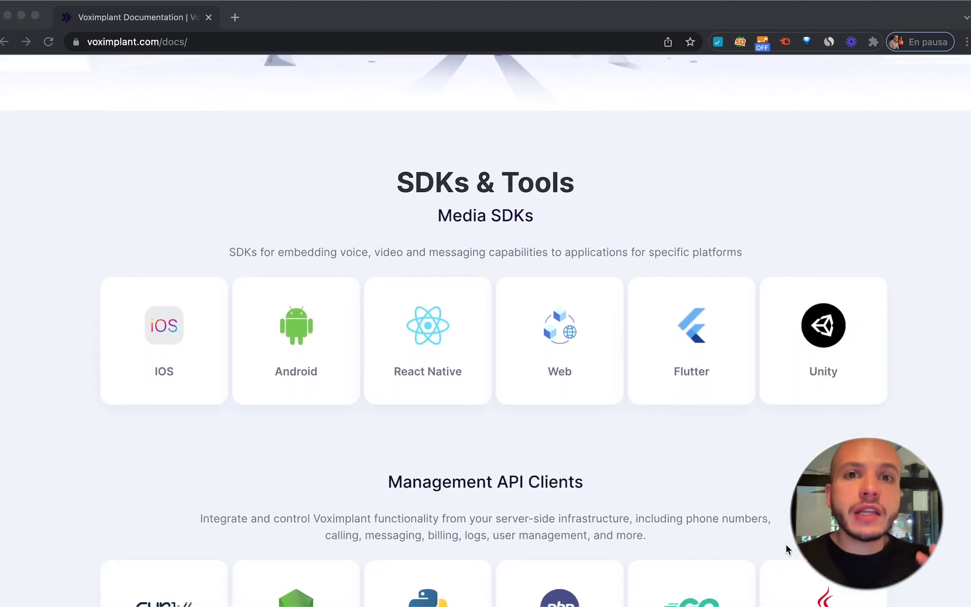
pyautogui.scroll(-1, 787, 549)
pyautogui.scroll(-1, 787, 548)
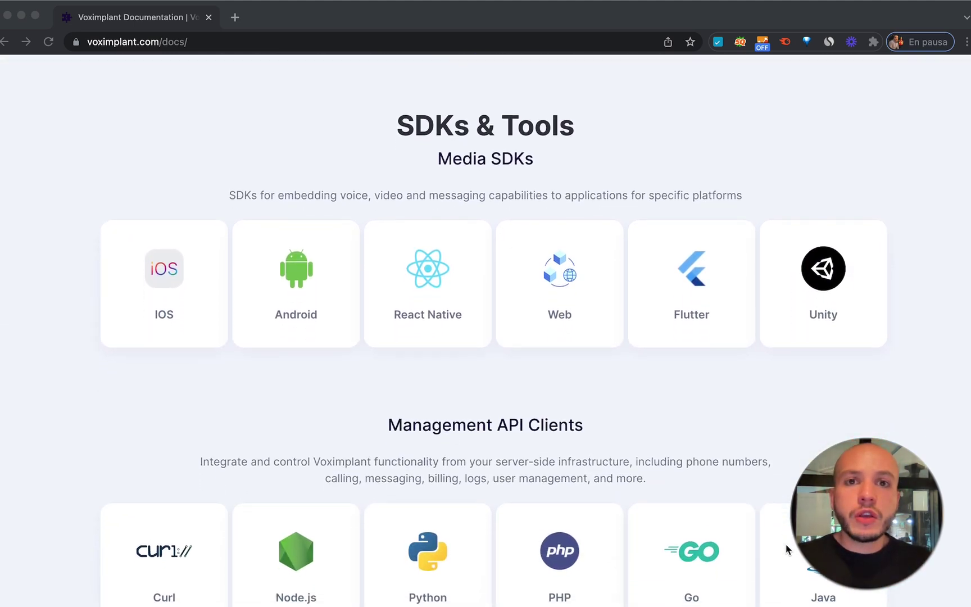
pyautogui.scroll(-3, 786, 549)
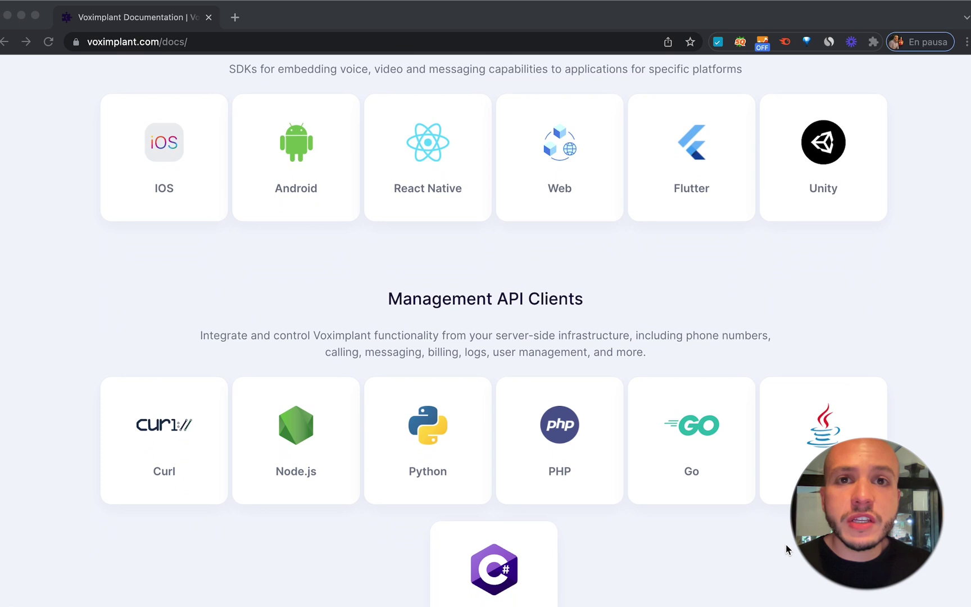
# Begin entering a phone number after +1 in the Kit Sign Up phone field.
pyautogui.scroll(1, 787, 549)
pyautogui.scroll(-3, 787, 549)
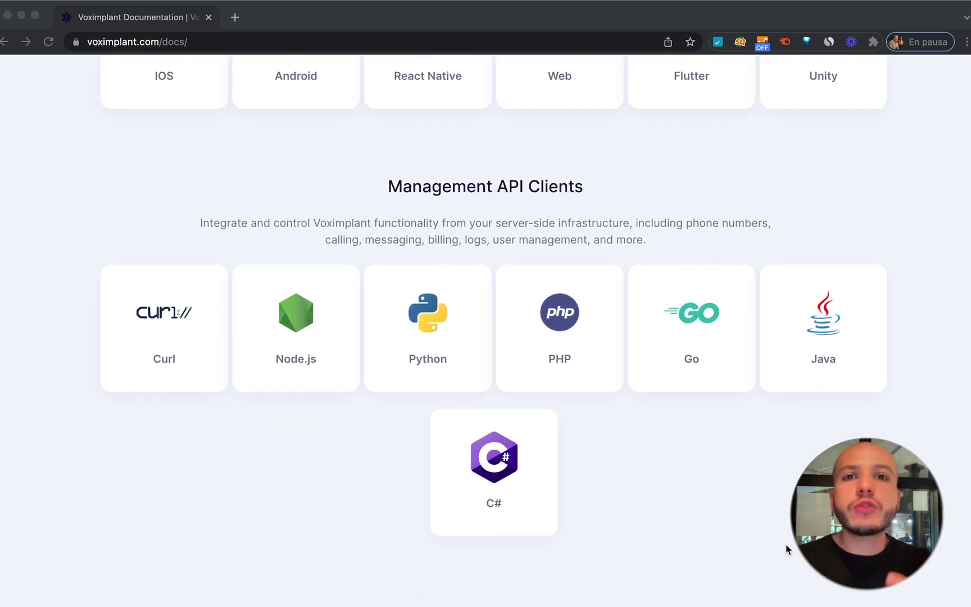
pyautogui.scroll(-2, 787, 548)
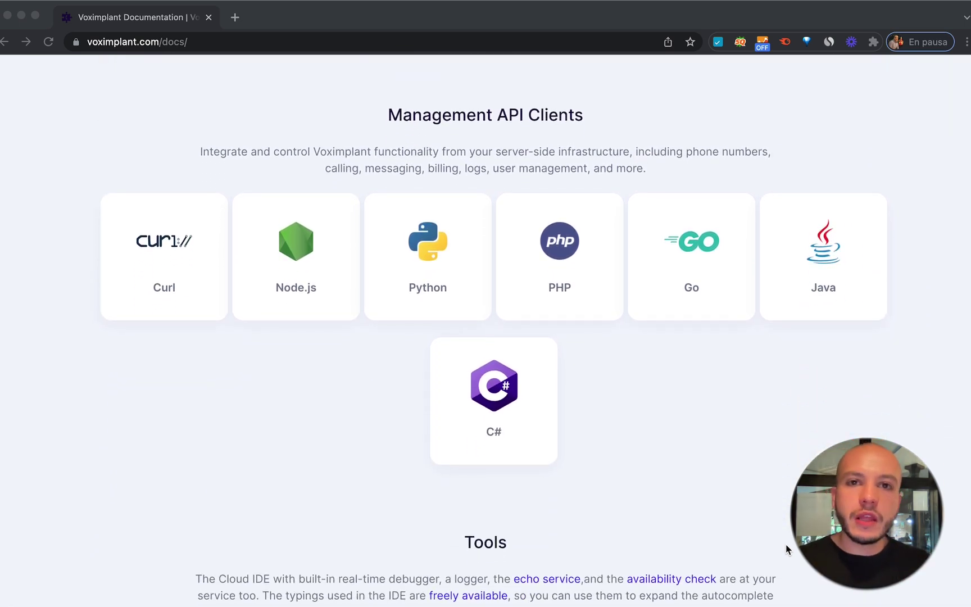
pyautogui.click(293, 233)
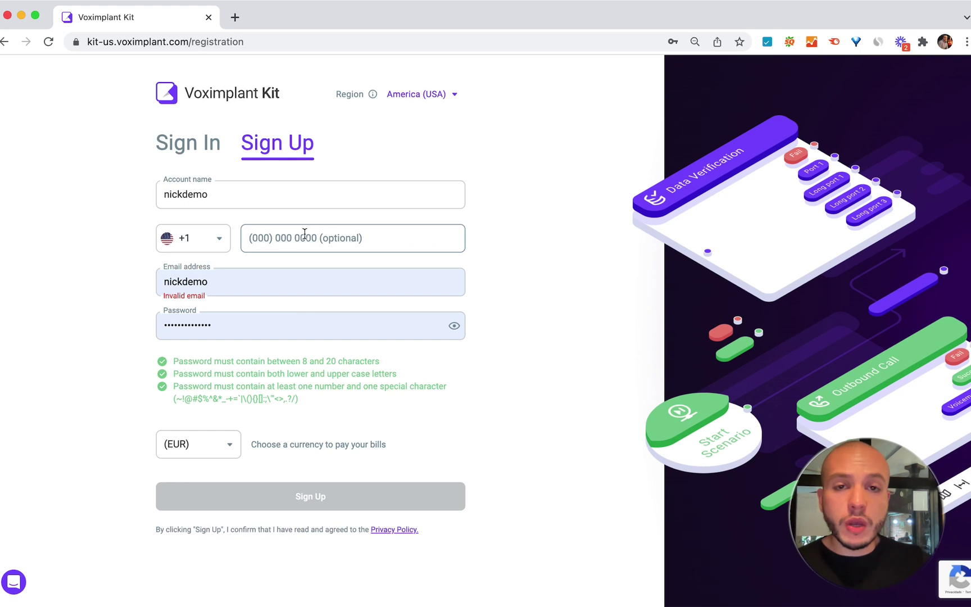
pyautogui.write('603')
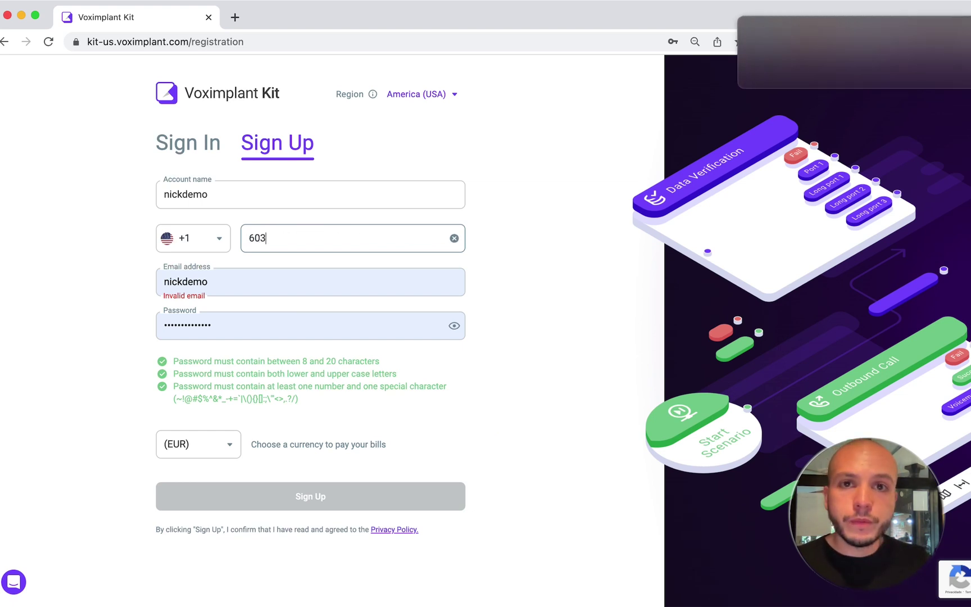